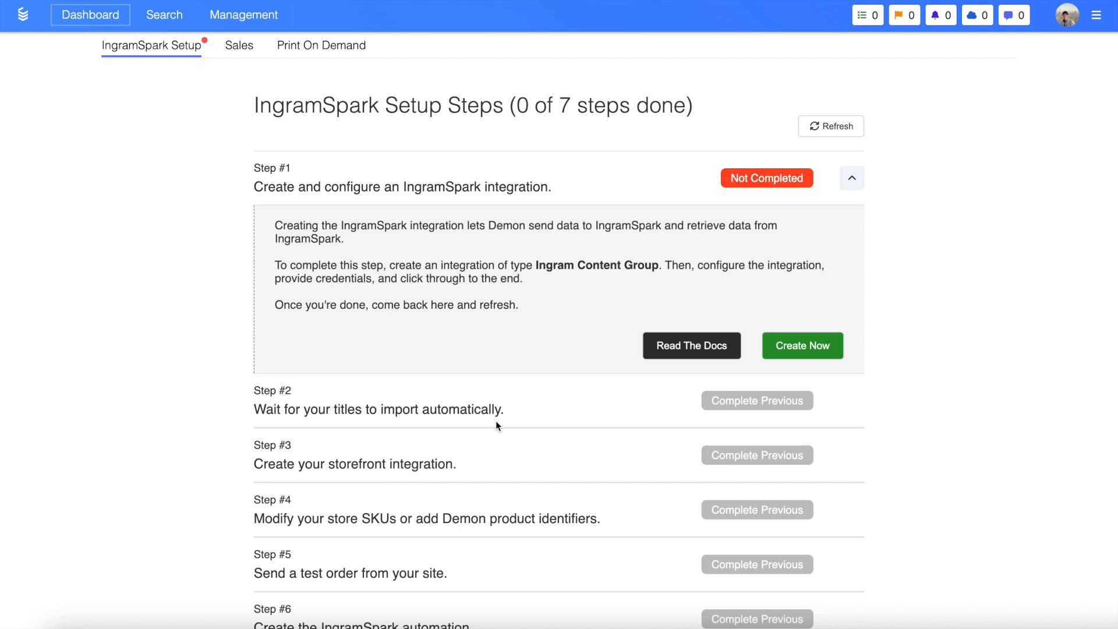
Start a new integration from step 1 of the IngramSpark setup and set its type to Ingram Content Group
scroll(496, 425, "up", 2)
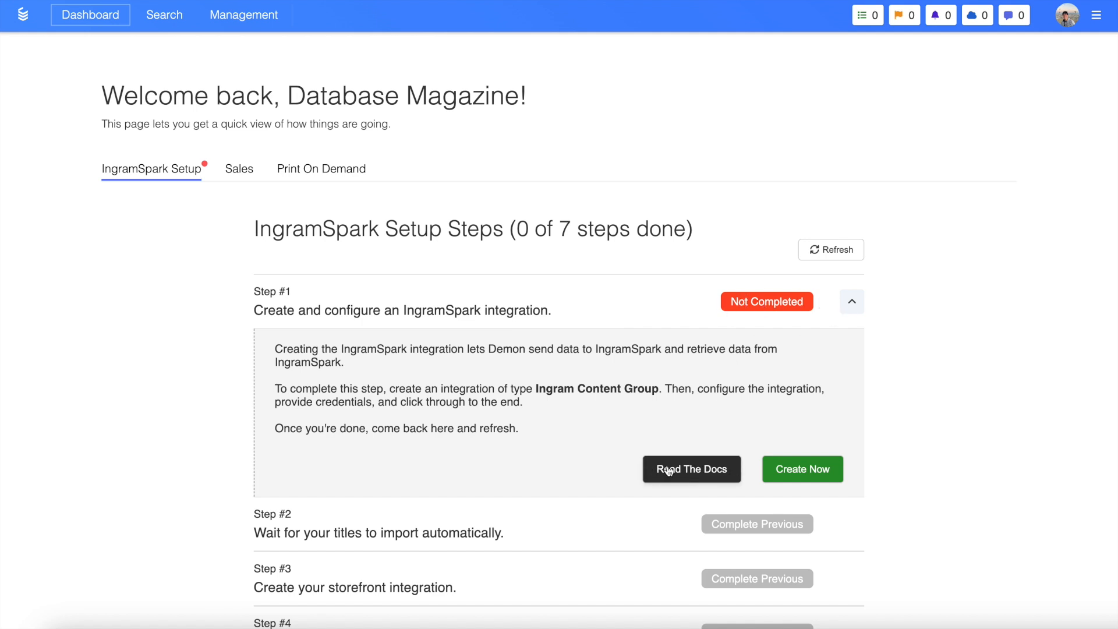
left_click(803, 470)
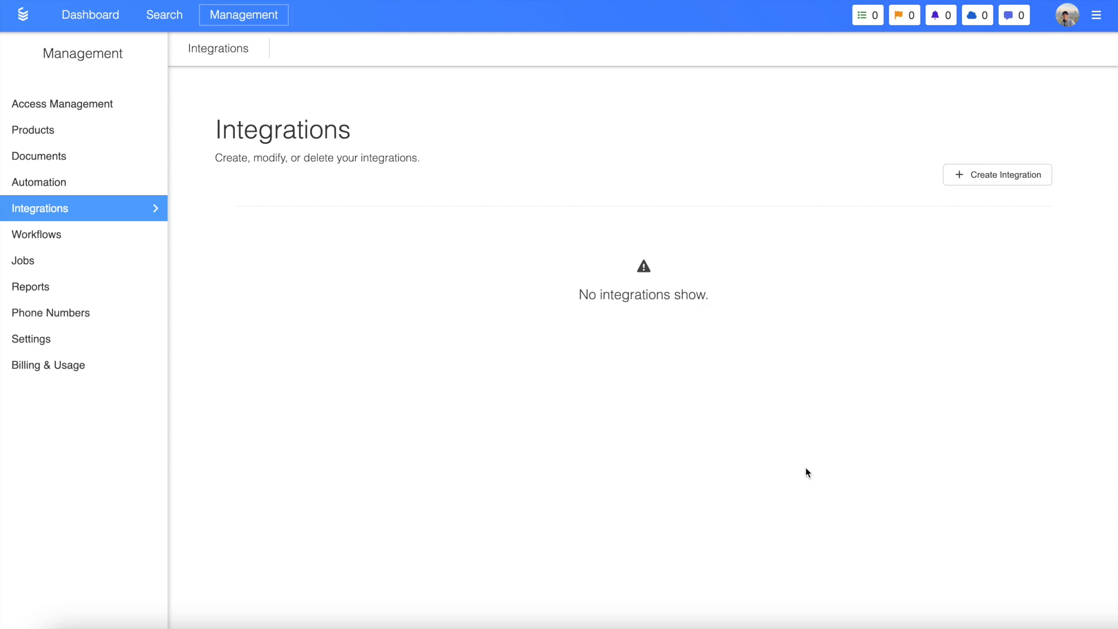
left_click(991, 181)
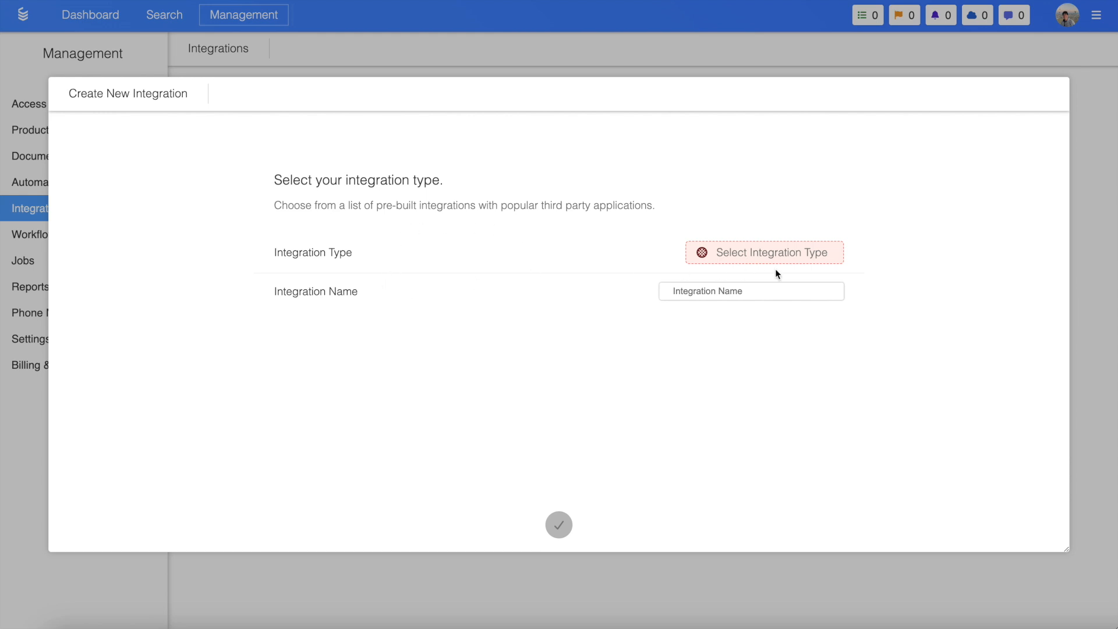
left_click(760, 261)
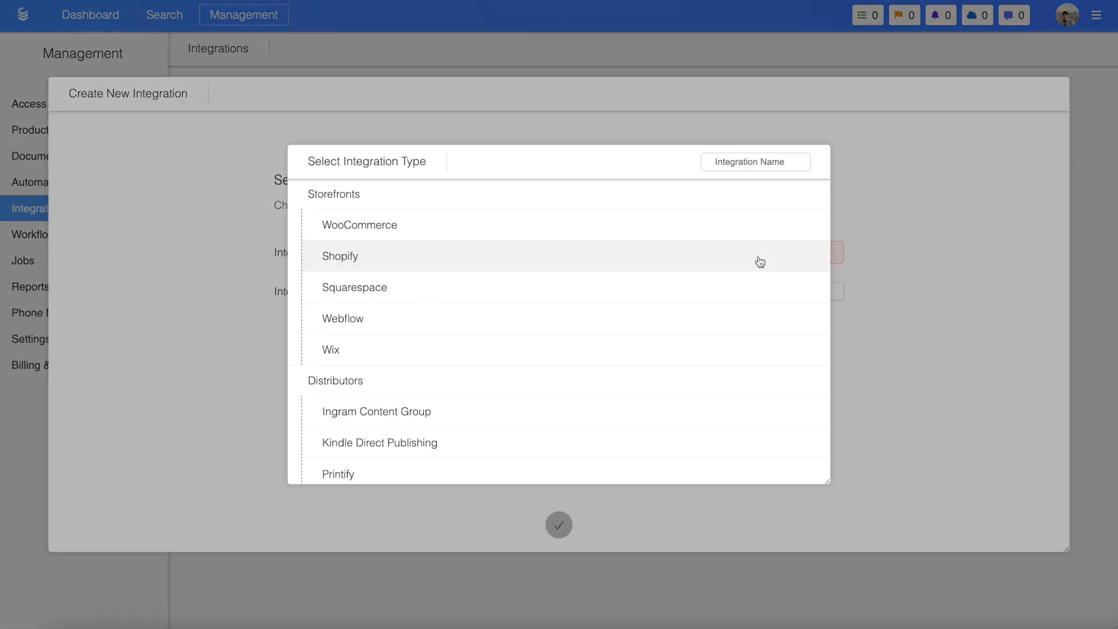
scroll(399, 386, "down", 1)
scroll(400, 385, "down", 1)
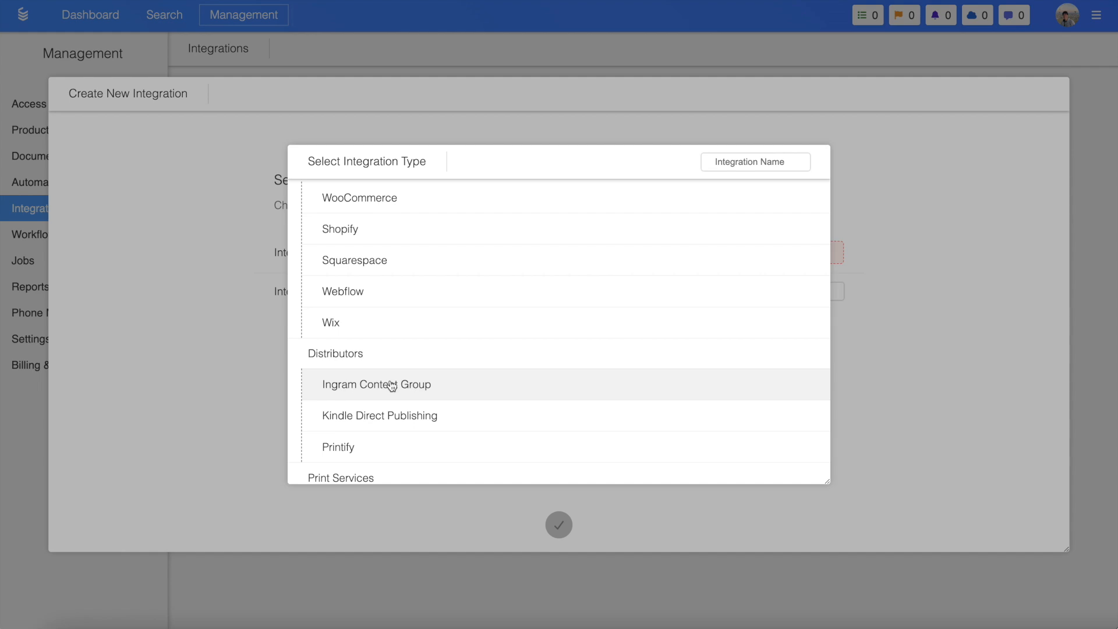
left_click(392, 385)
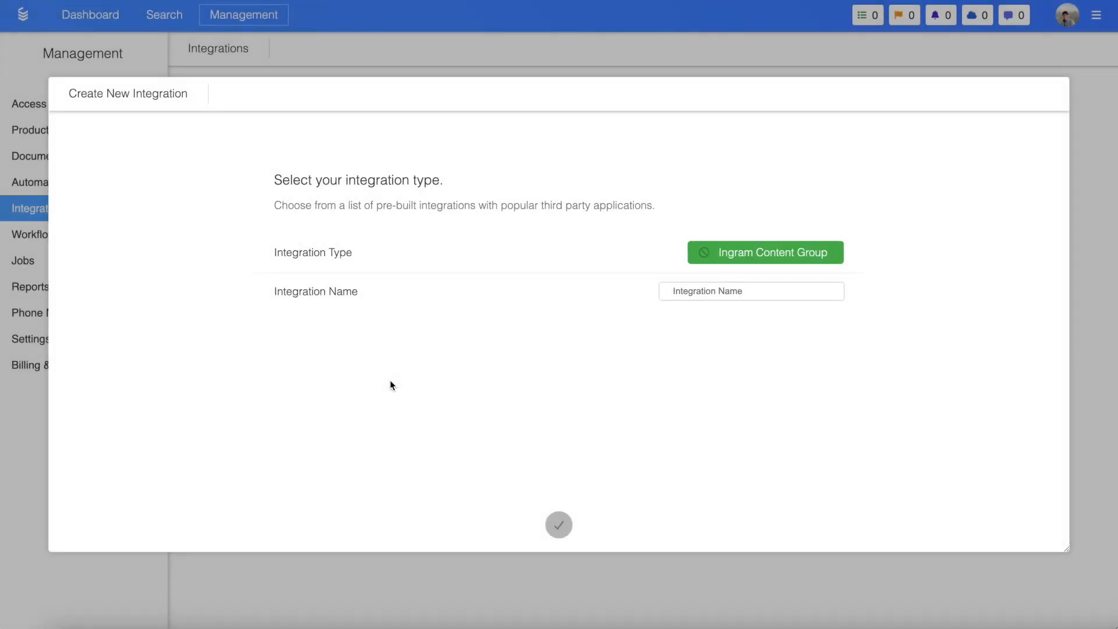
Name the integration "IngramSpark Connection" and create it
left_click(754, 291)
type("Ingra")
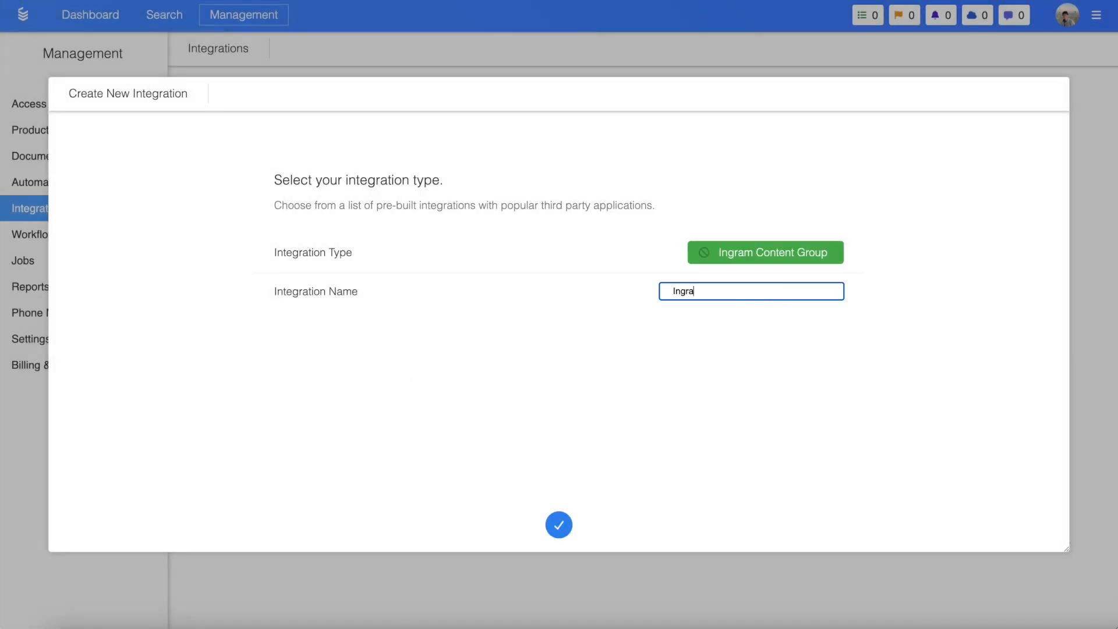
type("mSpark Connection")
left_click(559, 525)
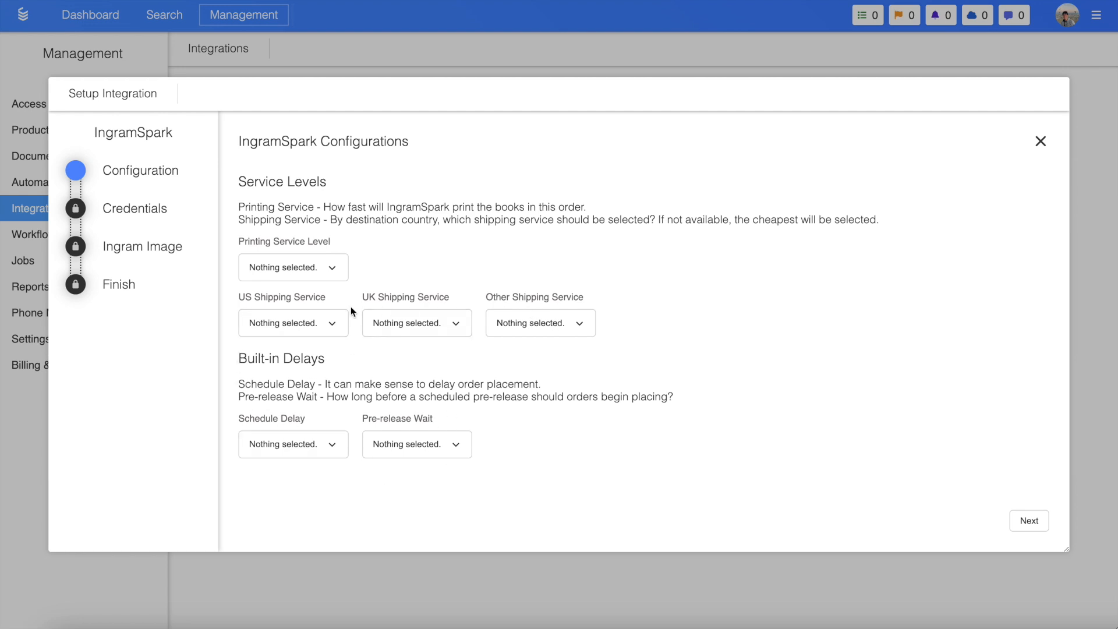
Set the printing service level to Economy Service, US shipping to Basic and UK shipping to UK Web Domestic Economy
left_click(321, 272)
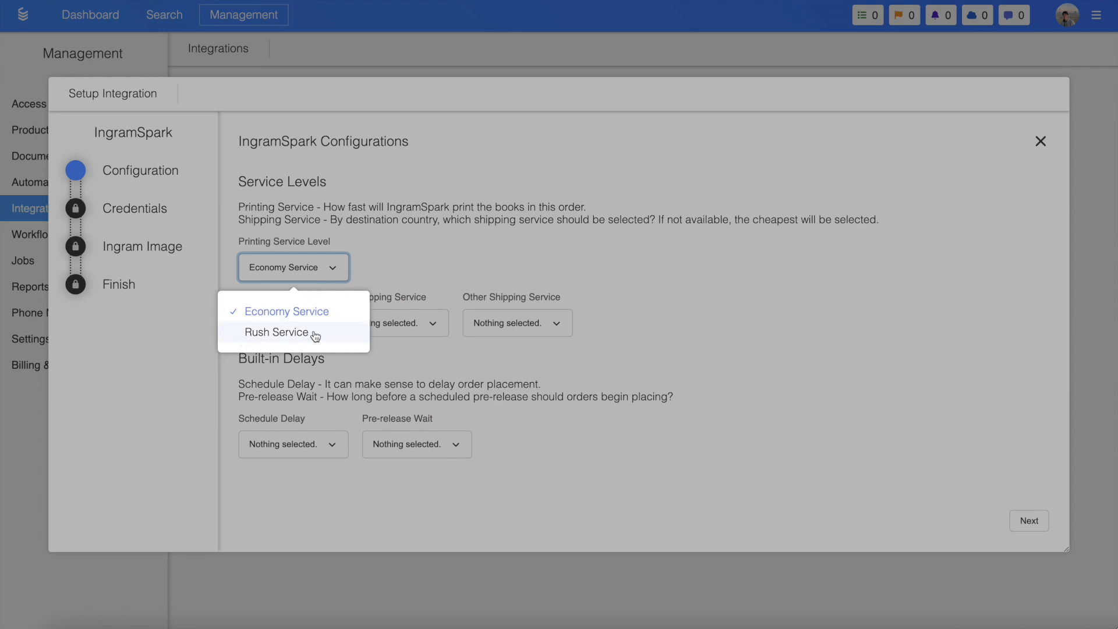
left_click(296, 313)
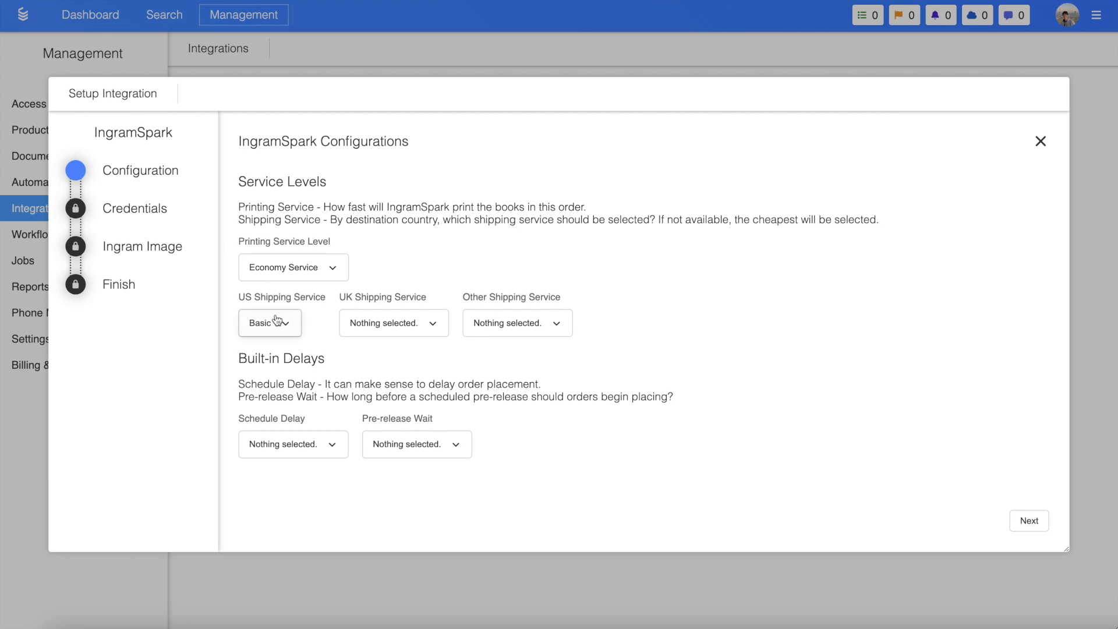
left_click(282, 324)
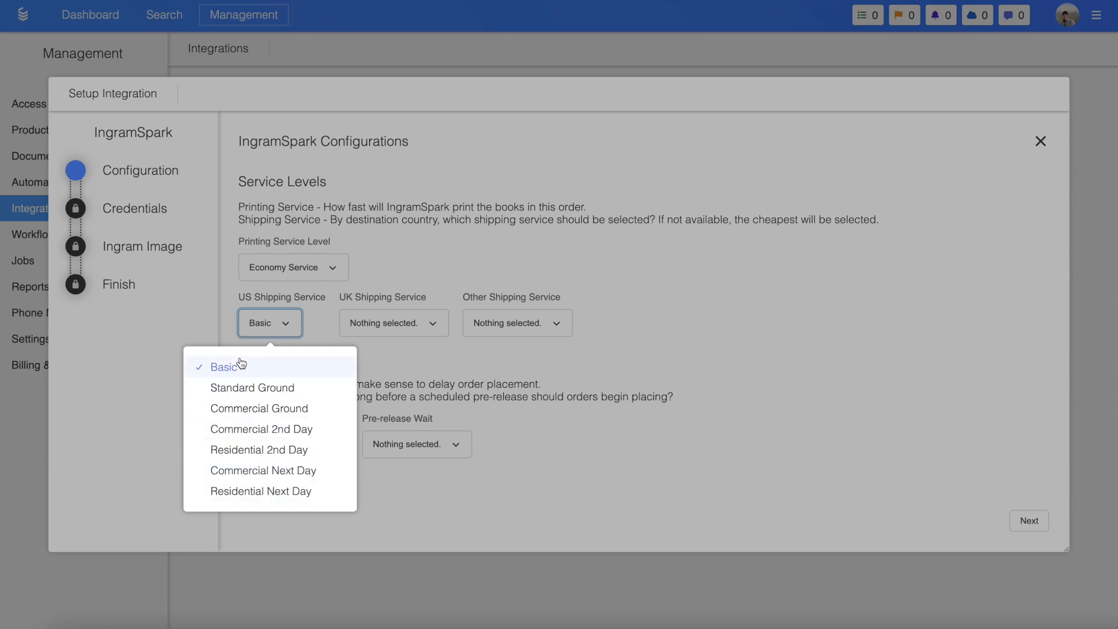
left_click(279, 369)
left_click(397, 329)
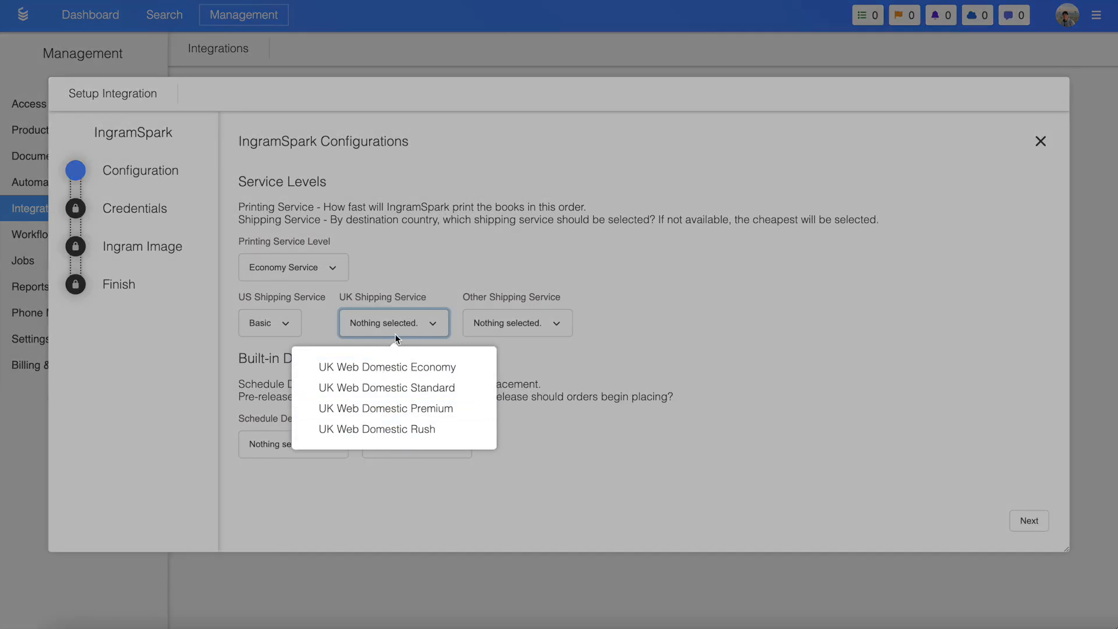
left_click(396, 367)
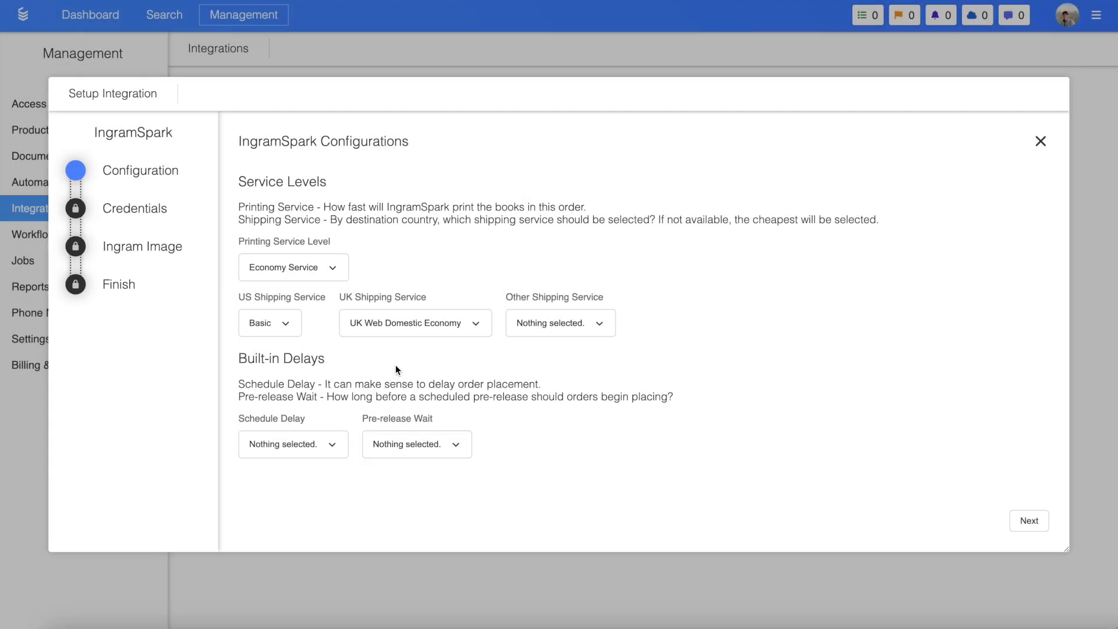
Set the schedule delay to 3 hours and the pre-release wait to Listed Date, and proceed to the credentials
left_click(286, 454)
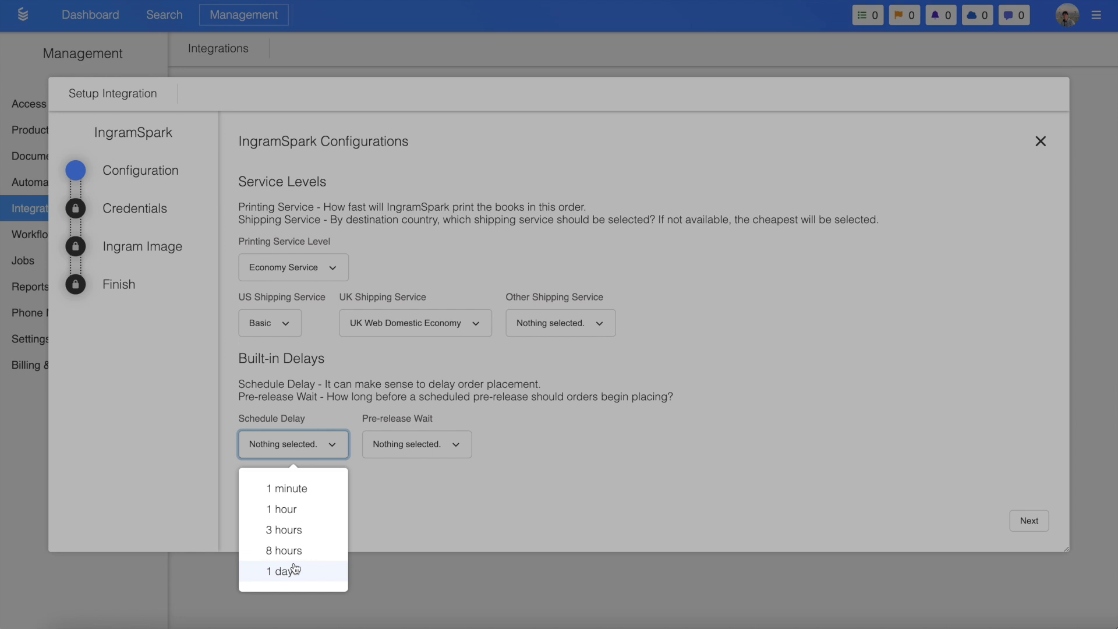
left_click(295, 530)
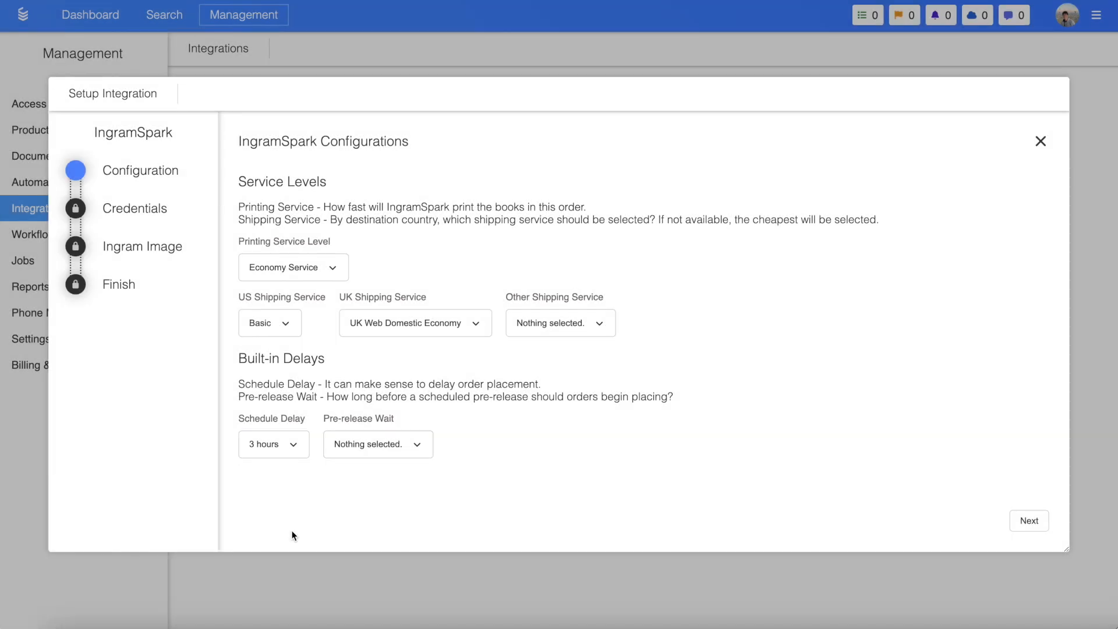
left_click(386, 450)
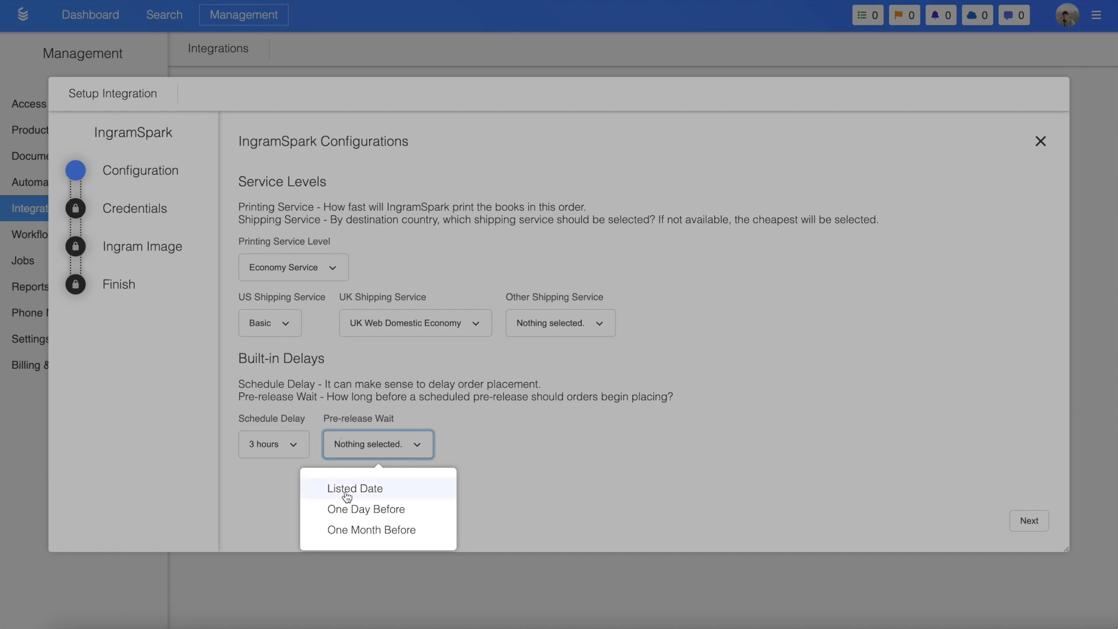
left_click(383, 491)
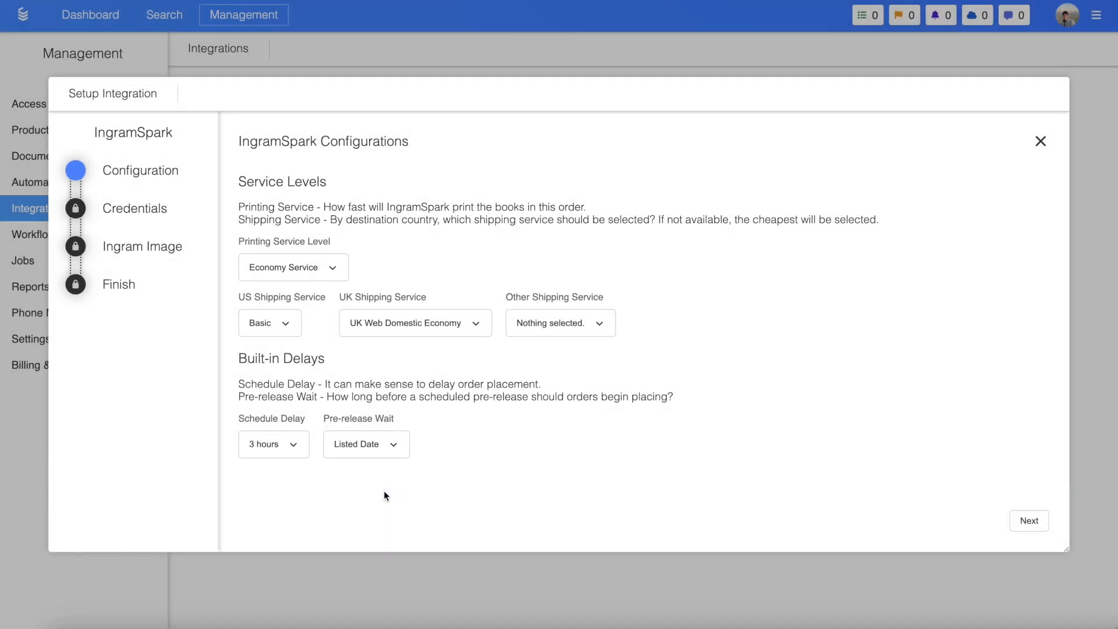
left_click(1036, 522)
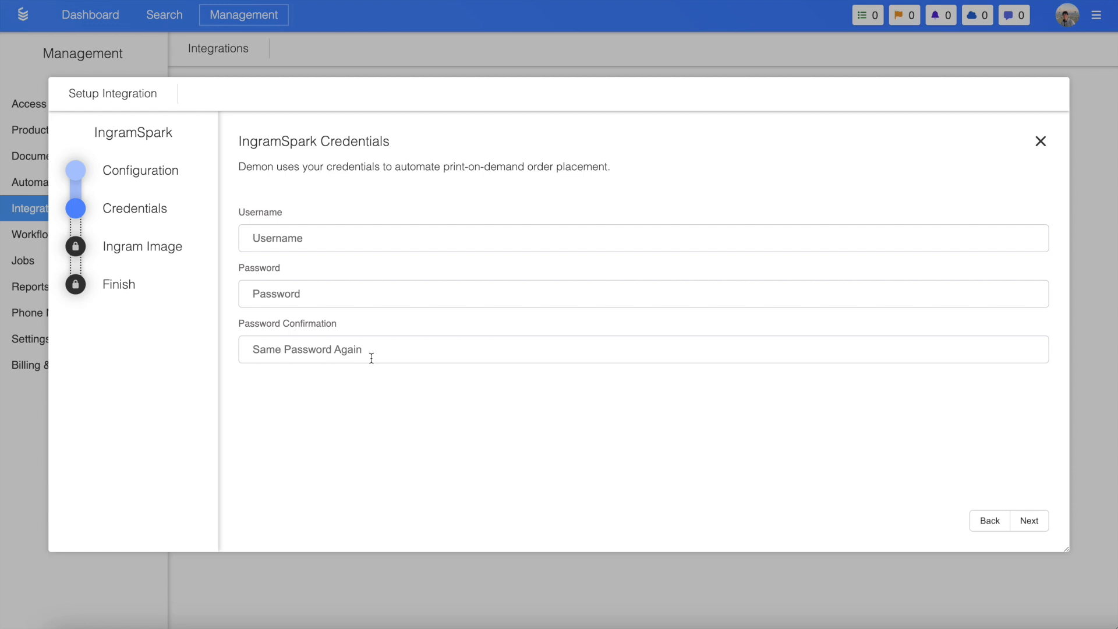
Submit the IngramSpark credentials, proceed past the Ingram image and finish the integration setup
left_click(1017, 524)
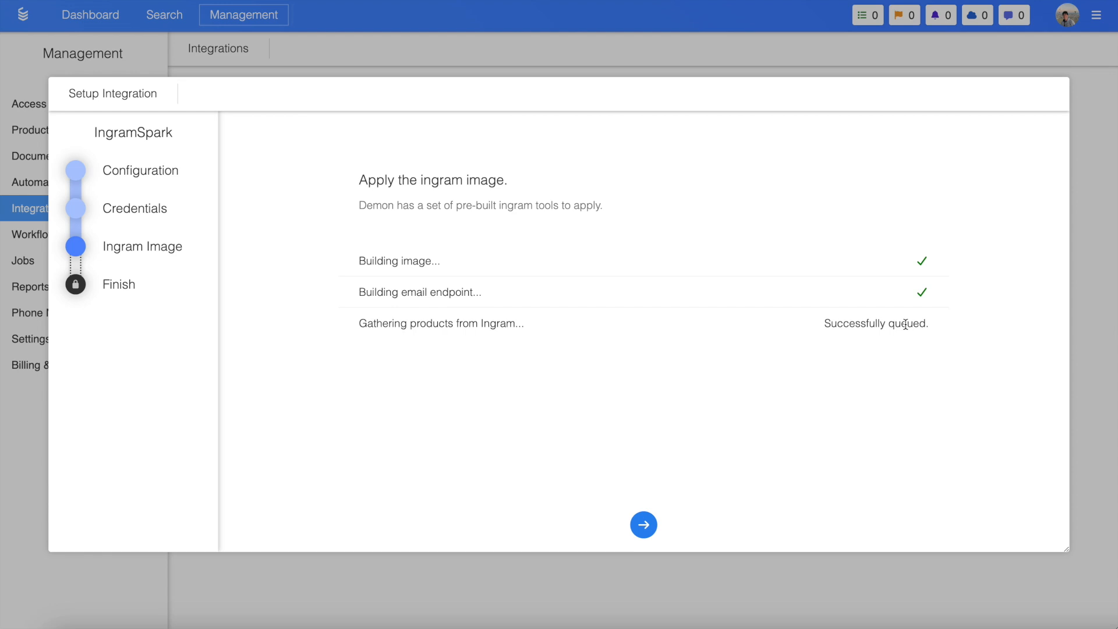
left_click(650, 523)
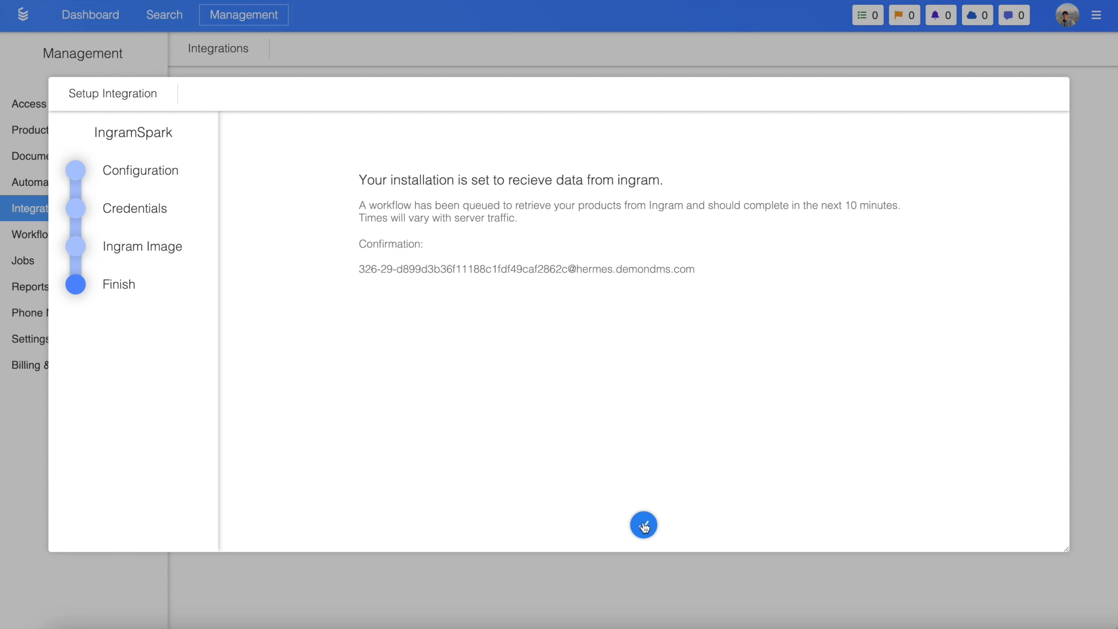
left_click(643, 526)
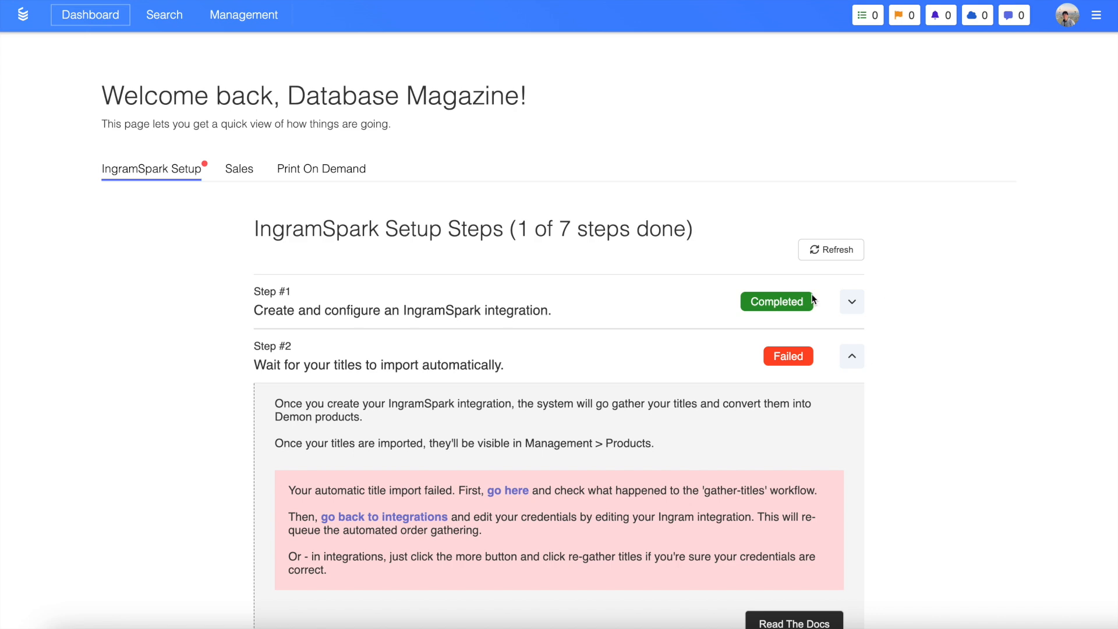
Review setup steps 1 and 2 on the dashboard and check the gather-titles workflow through the title import instructions
left_click(851, 303)
scroll(801, 354, "down", 2)
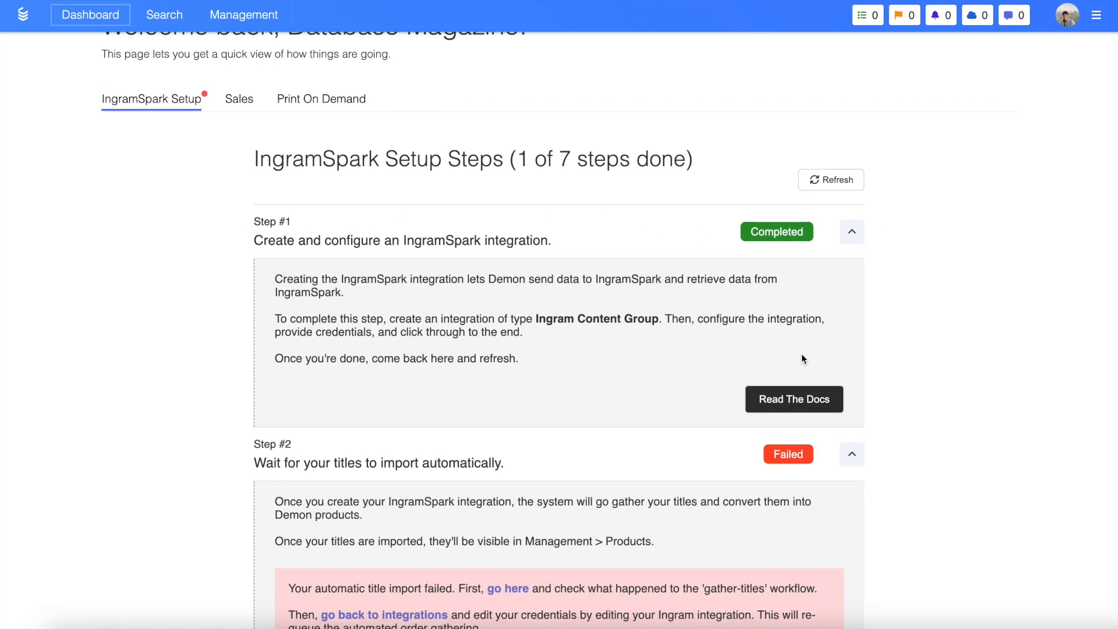
left_click(851, 237)
scroll(847, 235, "down", 2)
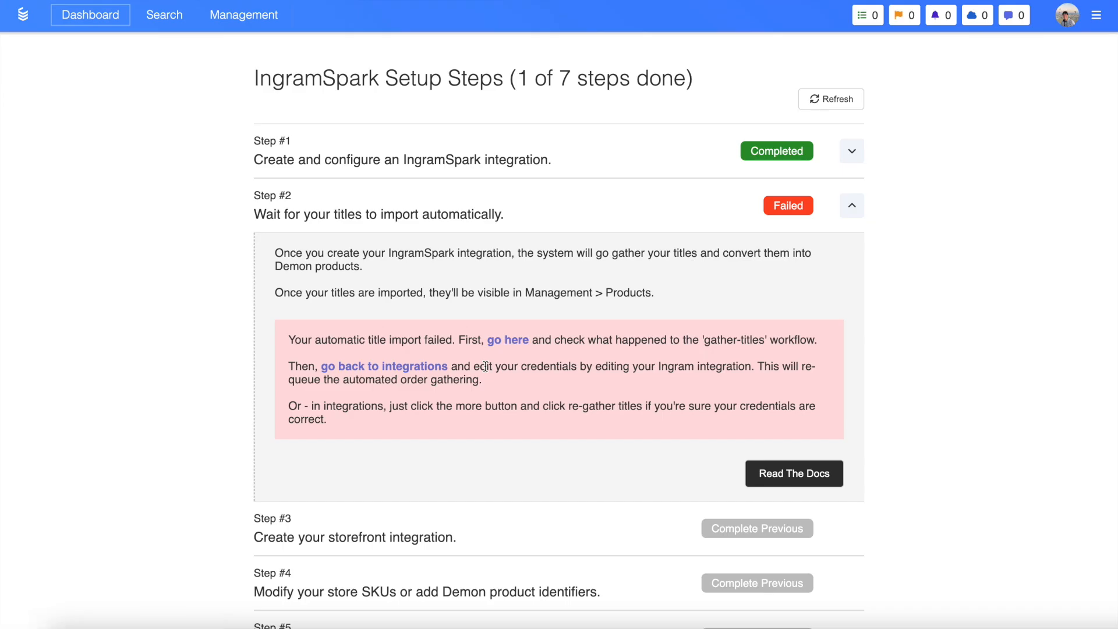
left_click(510, 339)
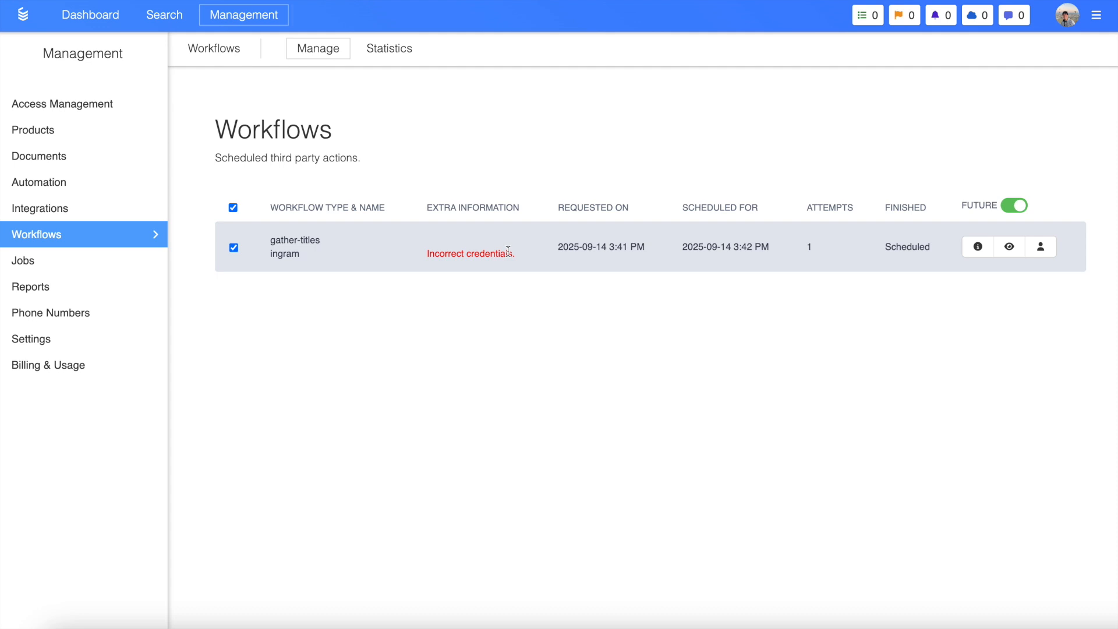
Open the IngramSpark Connection integration for editing, advance past its configuration, and view the integration's additional options
left_click(92, 220)
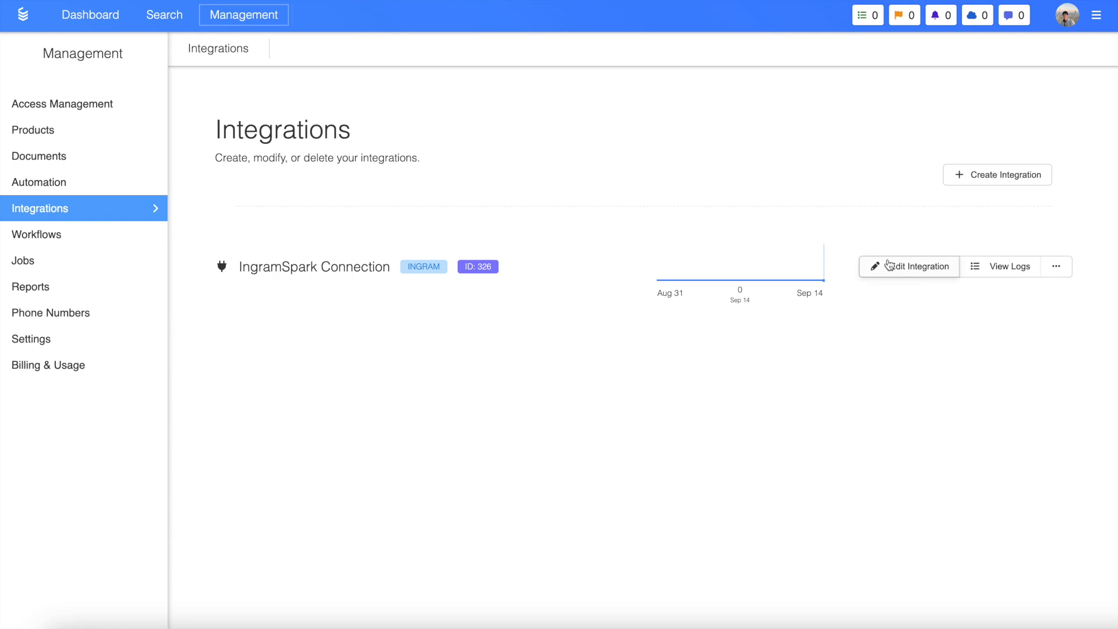
left_click(918, 271)
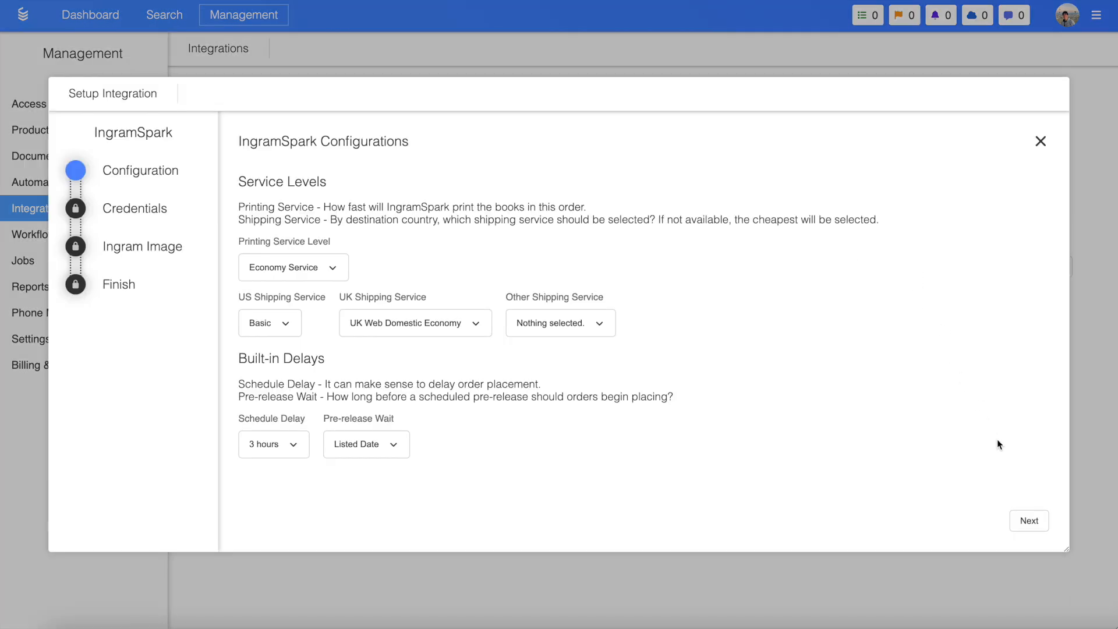
left_click(1028, 521)
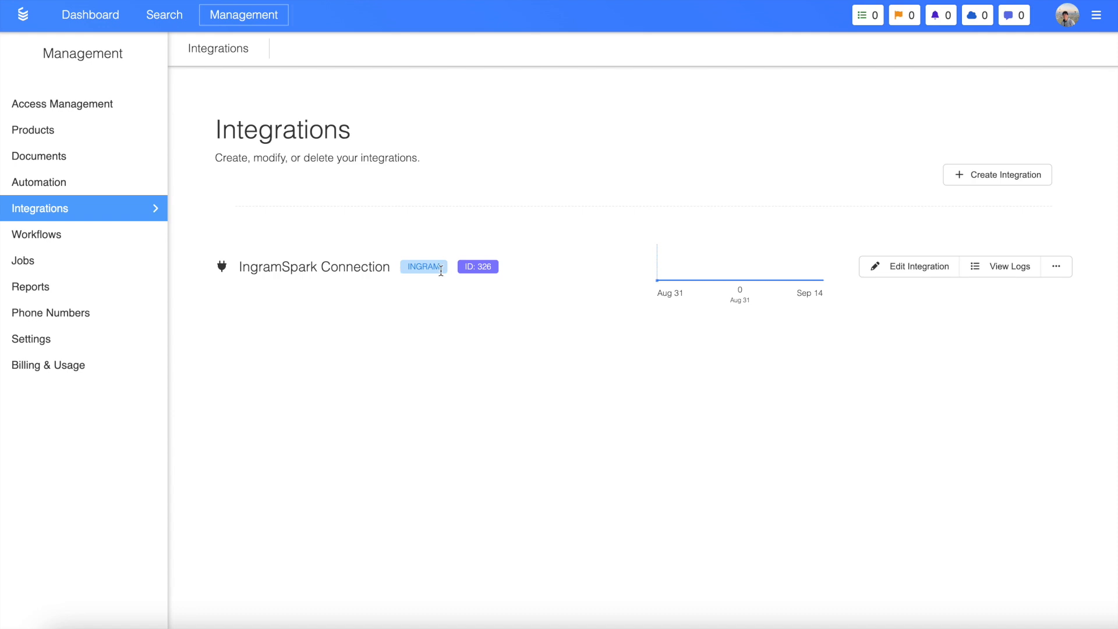
left_click(1056, 266)
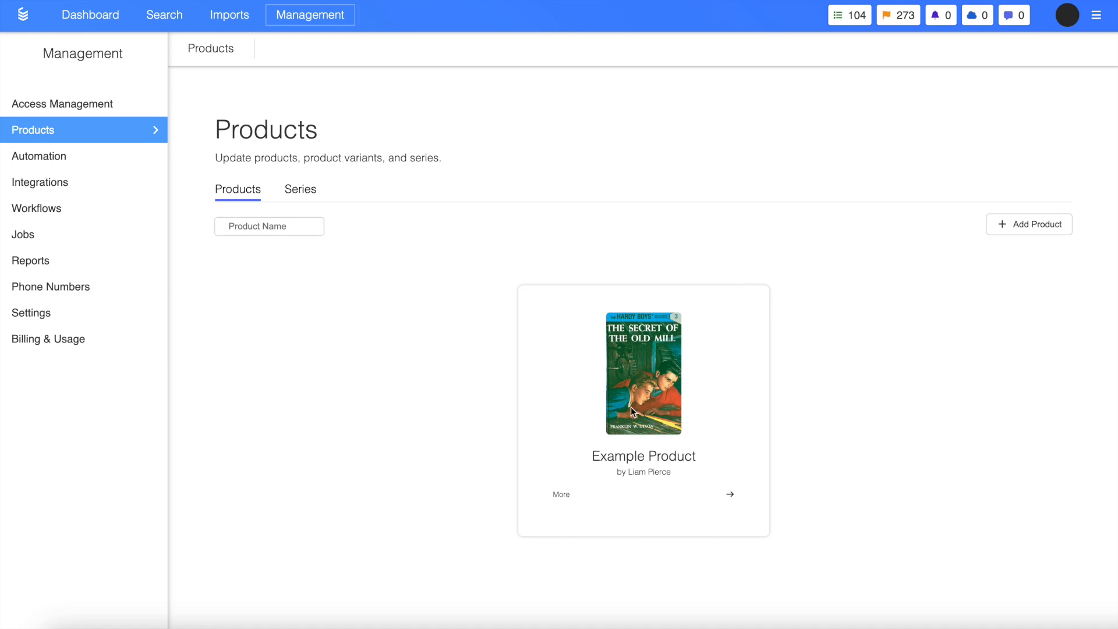
Open Example Product's Perfect Bound variant in the variant editor and highlight its Demon Reference Code
left_click(618, 496)
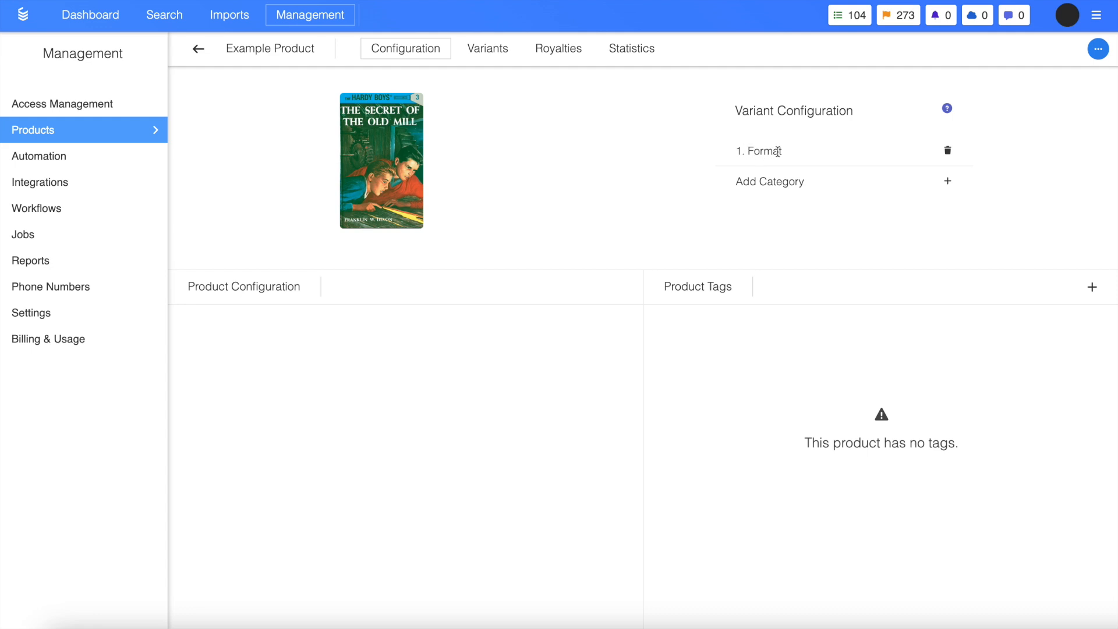
left_click(492, 52)
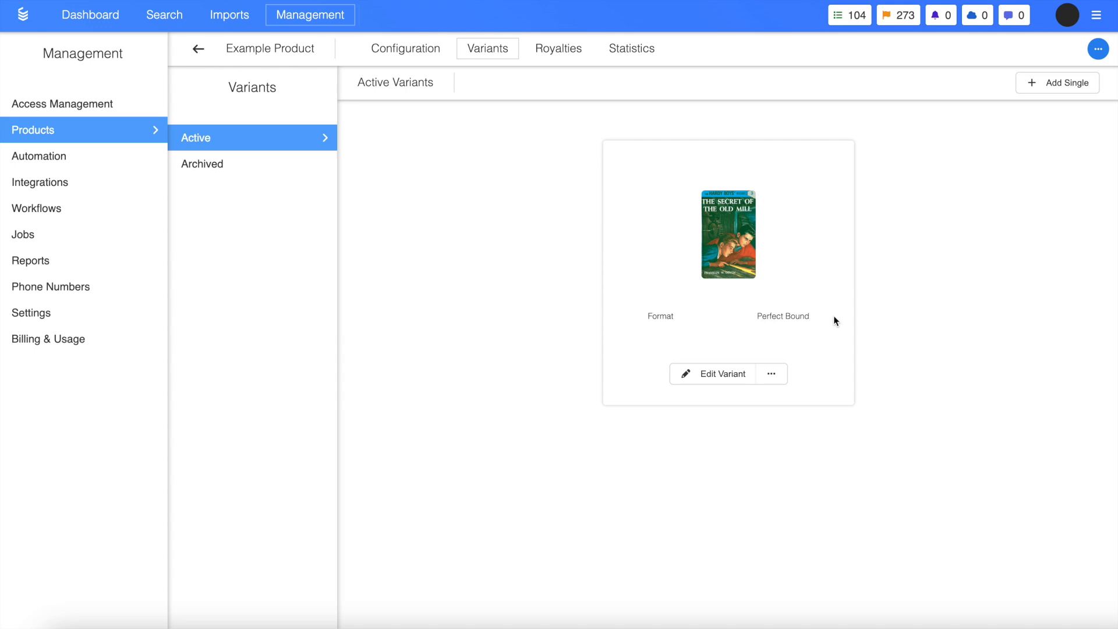
left_click(713, 377)
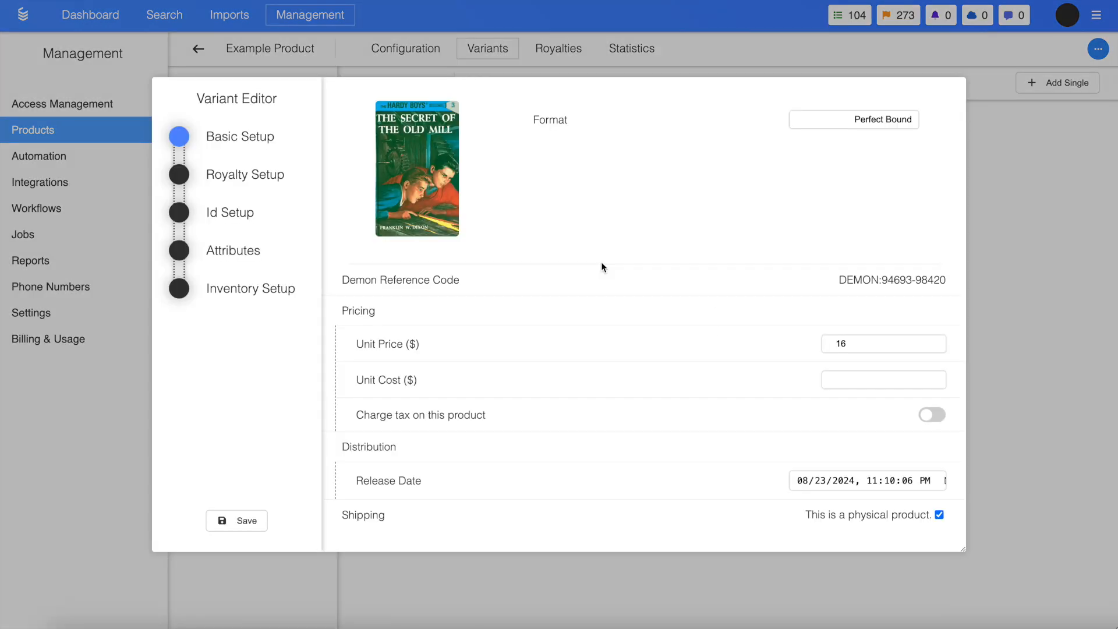
mouse_move(432, 190)
left_click_drag(836, 280, 959, 285)
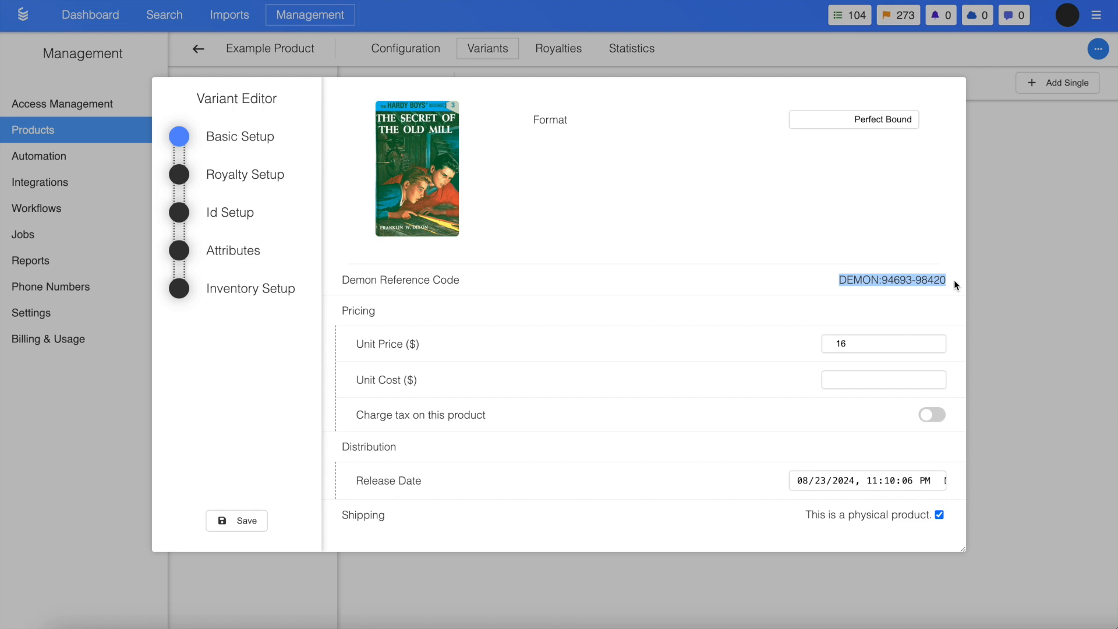
left_click(958, 283)
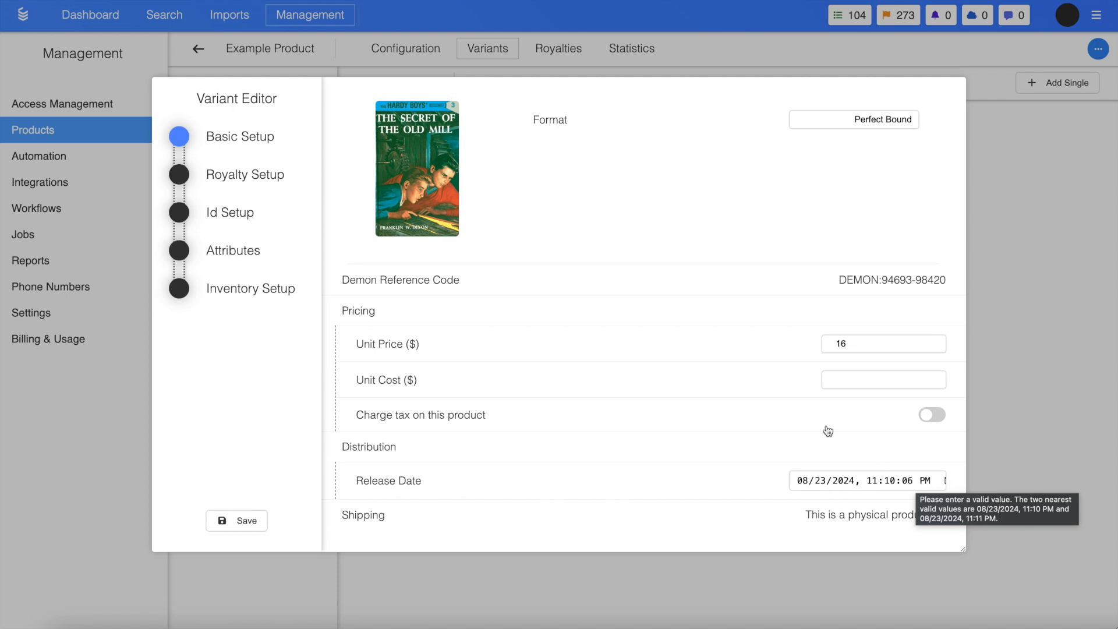
Inspect the variant's ISBN identifier under Id Setup and go on to its Attributes
left_click(249, 208)
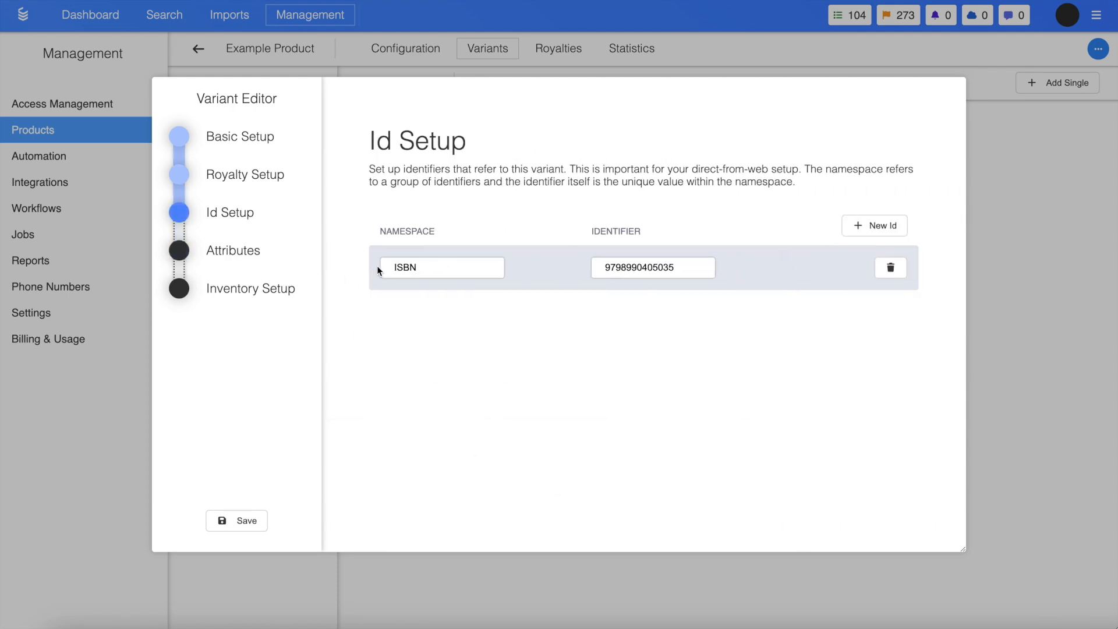
double_click(604, 266)
left_click(604, 266)
left_click(274, 251)
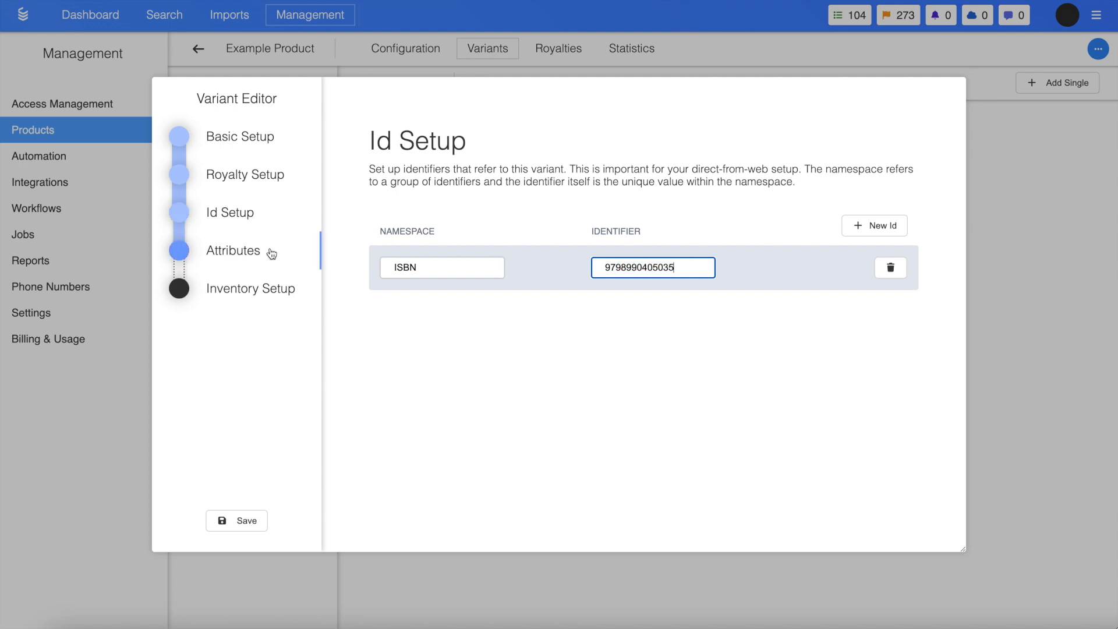
Examine the names and values of the variant's ISBN and IngramSpark Id attributes
left_click_drag(436, 313, 375, 313)
left_click_drag(669, 313, 551, 315)
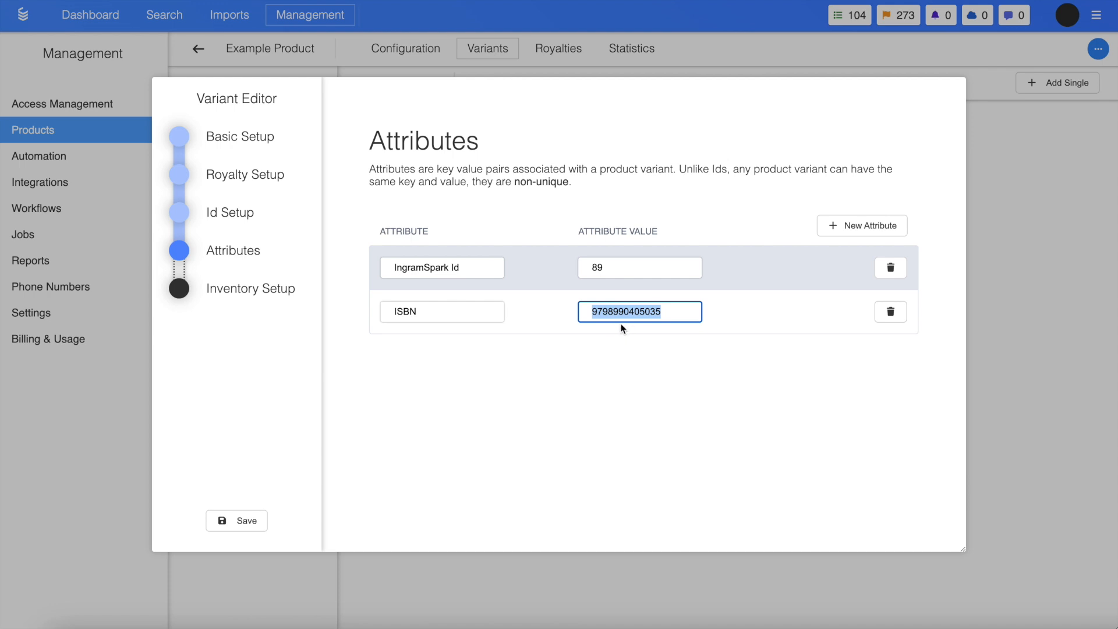
left_click_drag(493, 266, 402, 266)
left_click_drag(640, 267, 560, 268)
left_click(558, 267)
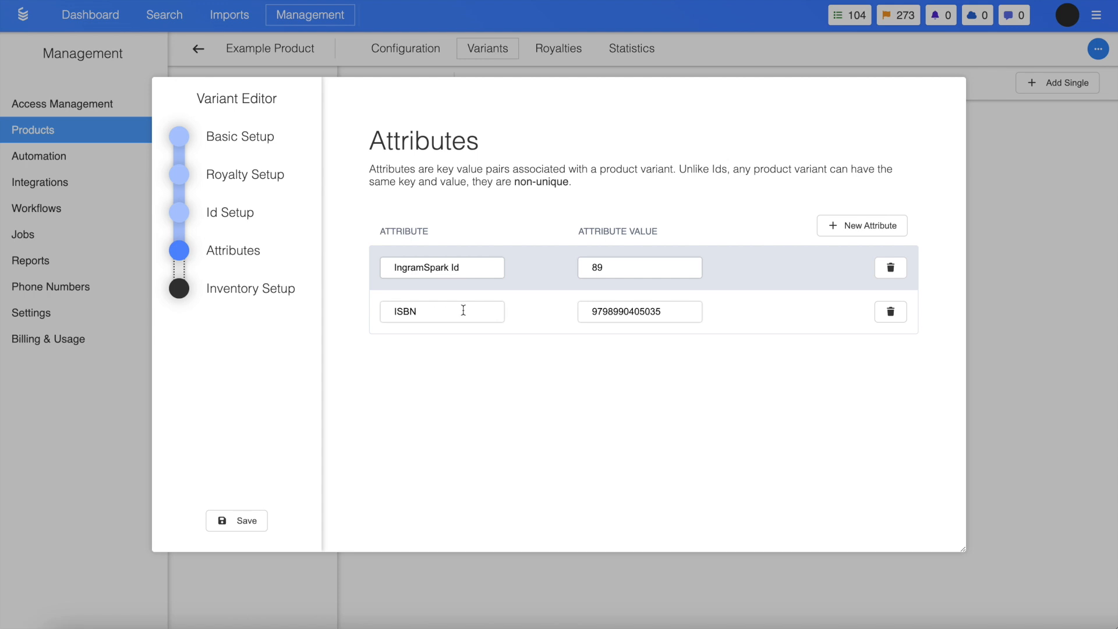
Recheck the ISBN attribute by highlighting its value and its name
left_click_drag(670, 310, 554, 311)
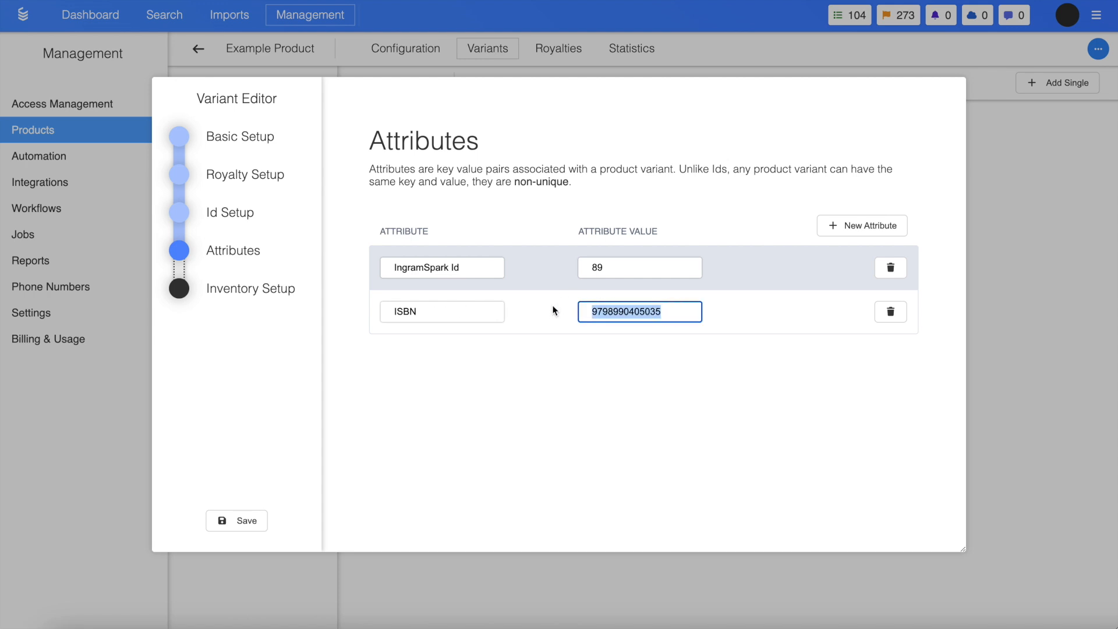
left_click(604, 312)
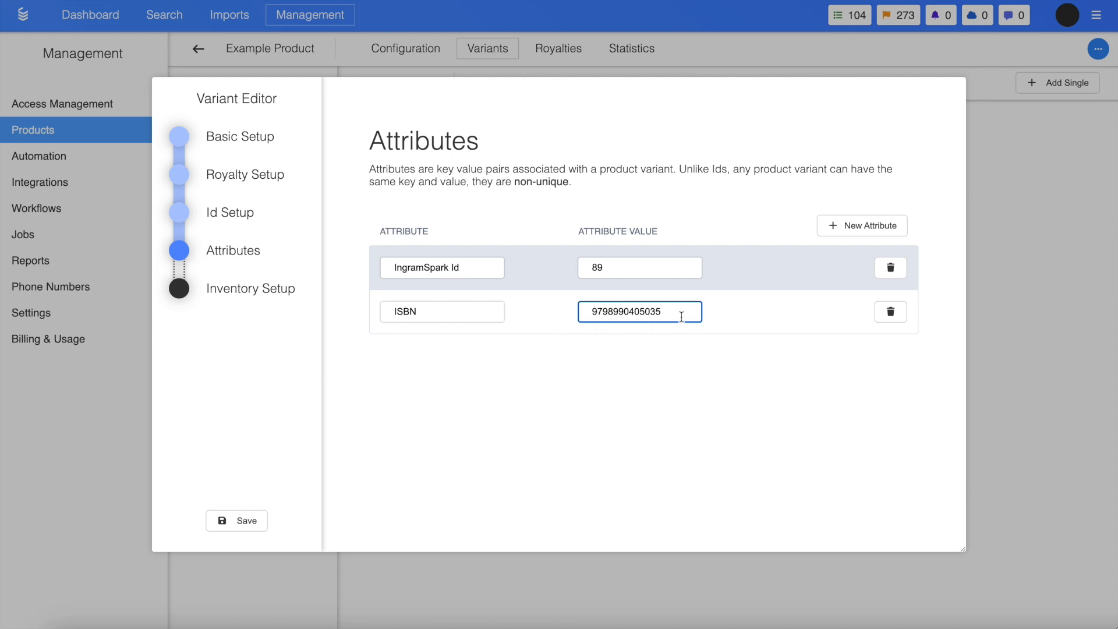
left_click(444, 310)
double_click(444, 311)
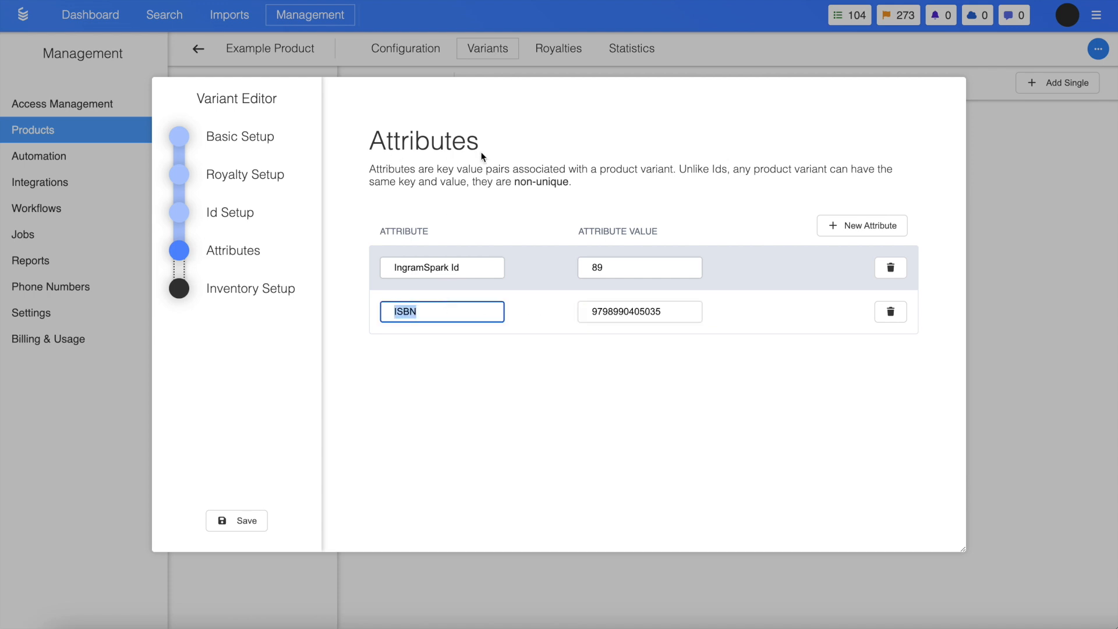
left_click(449, 310)
Return to the variant's Id Setup and highlight the ISBN namespace and its identifier for comparison with the attributes
left_click(257, 221)
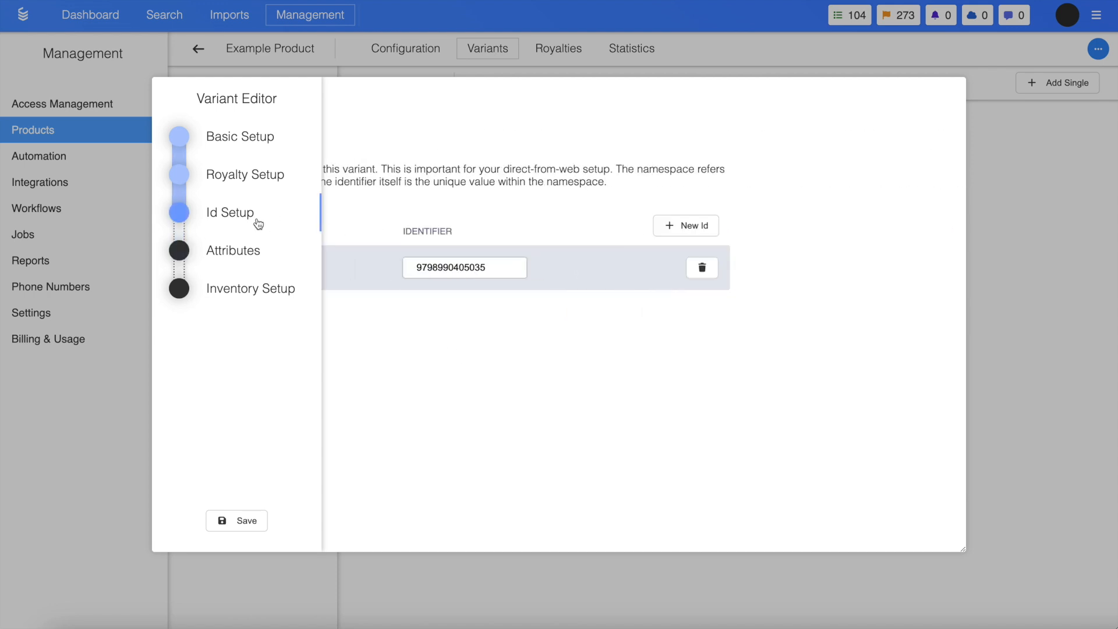
left_click_drag(435, 267, 376, 271)
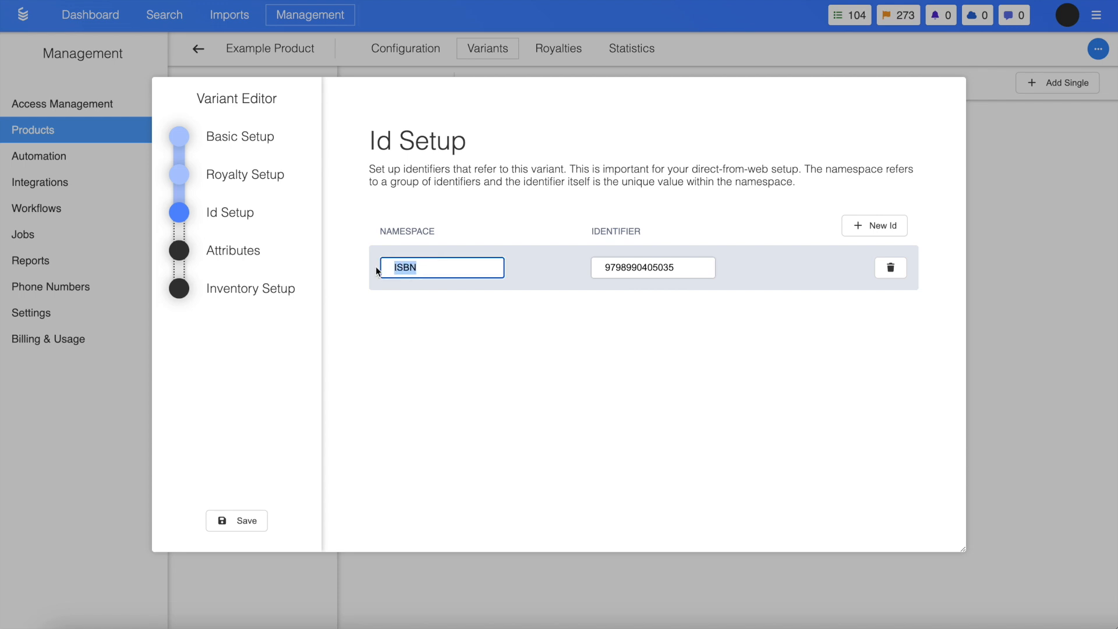
double_click(607, 265)
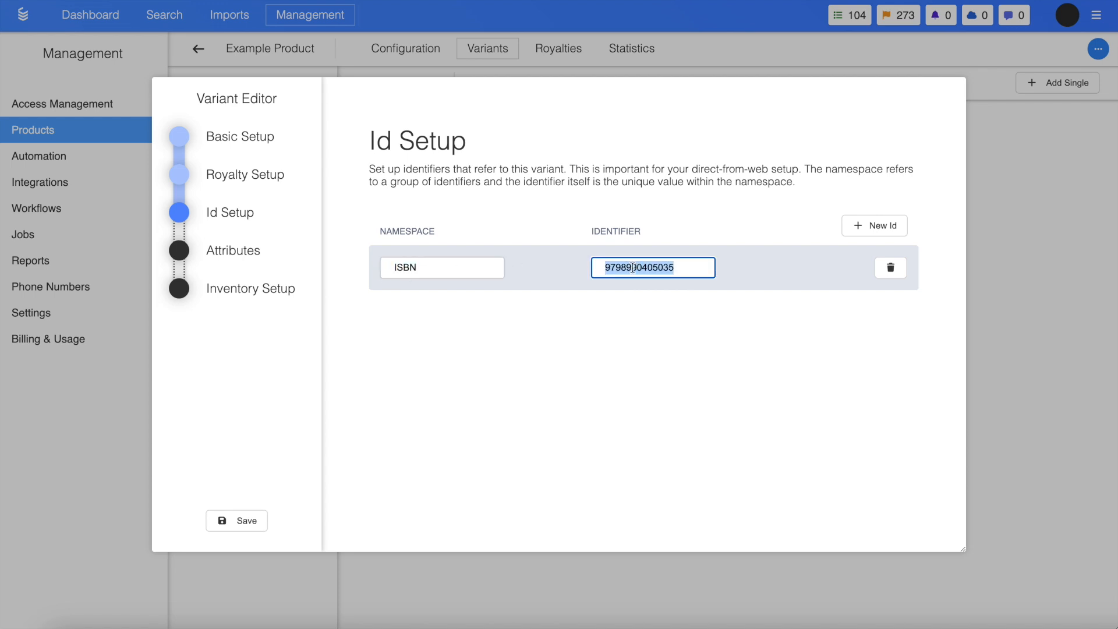
left_click(413, 267)
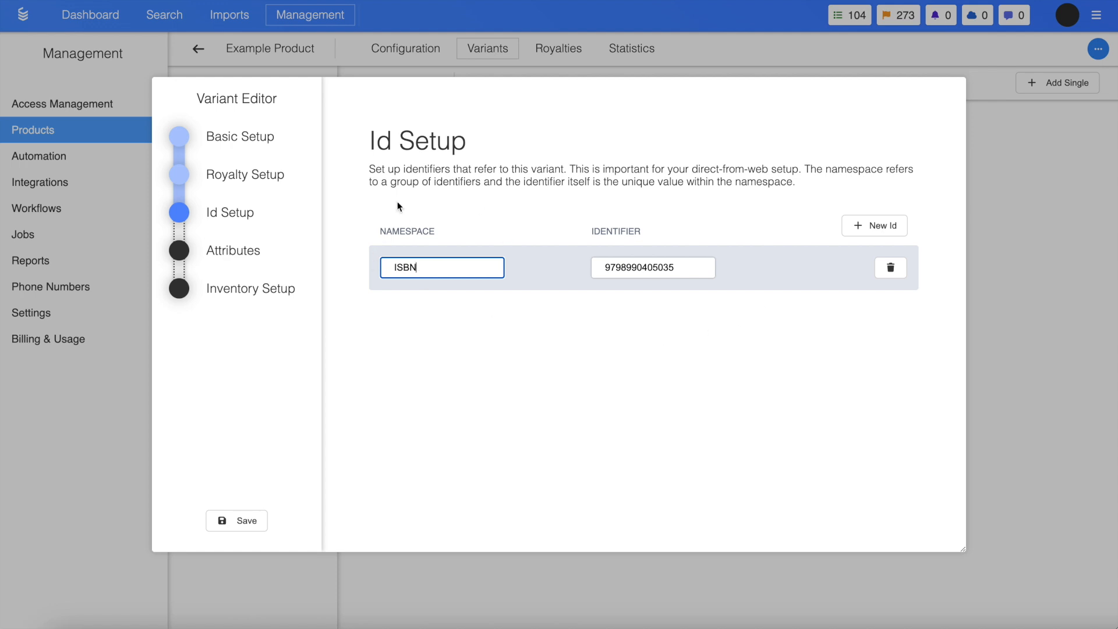
Look through the variant's Attributes, Inventory Setup and Royalty Setup sections and come back to Id Setup
left_click(241, 251)
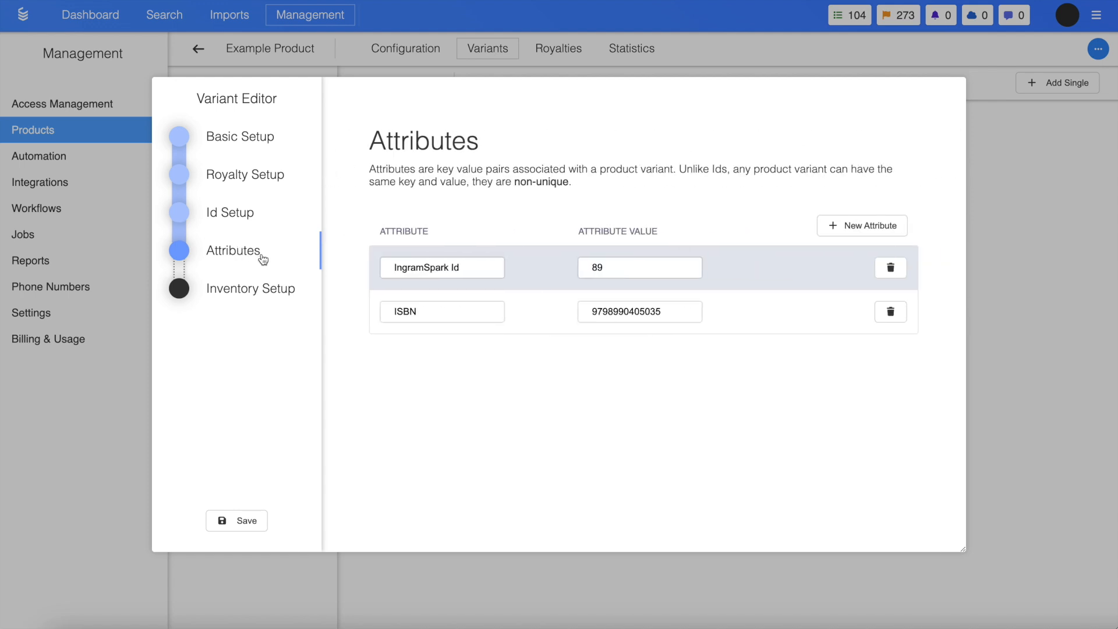
left_click(256, 291)
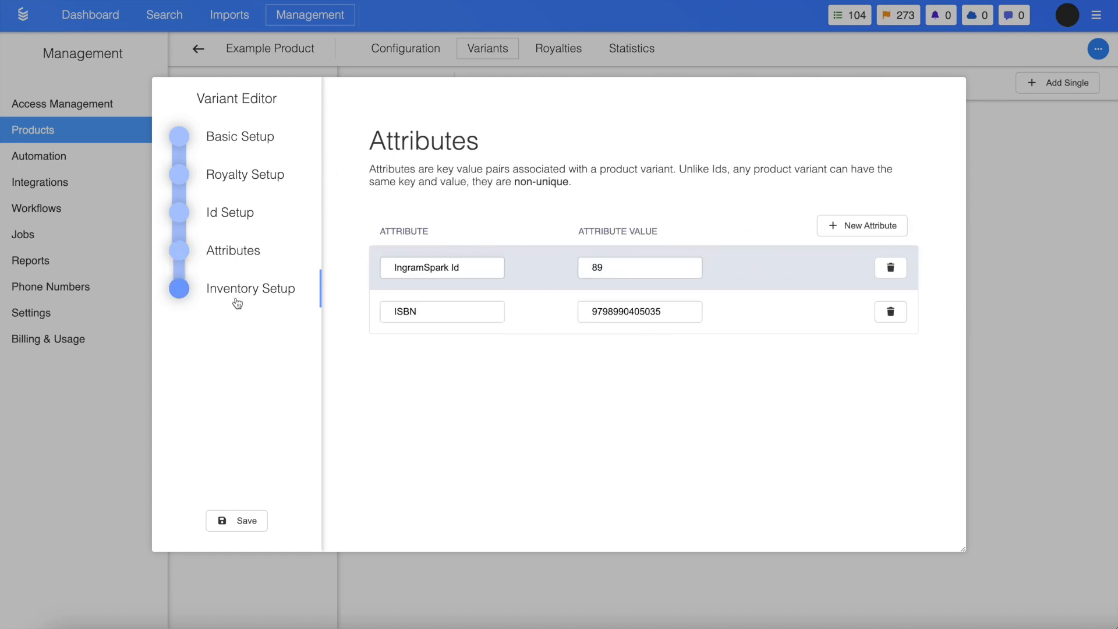
left_click(222, 184)
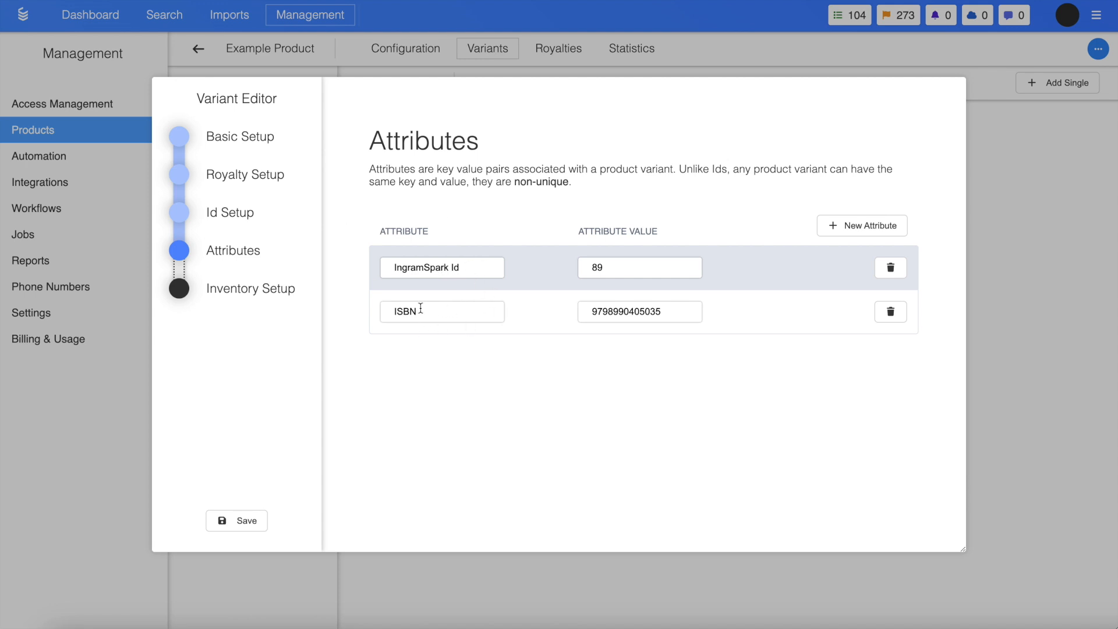
left_click(259, 222)
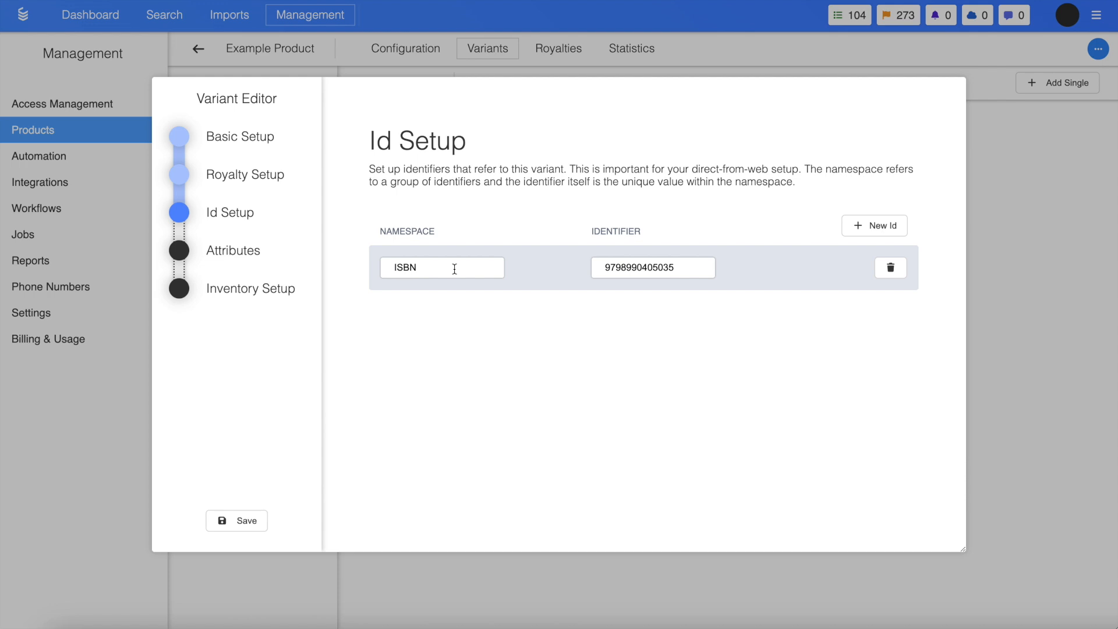
Go to the variant's Basic Setup and highlight its full Demon Reference Code
left_click(272, 149)
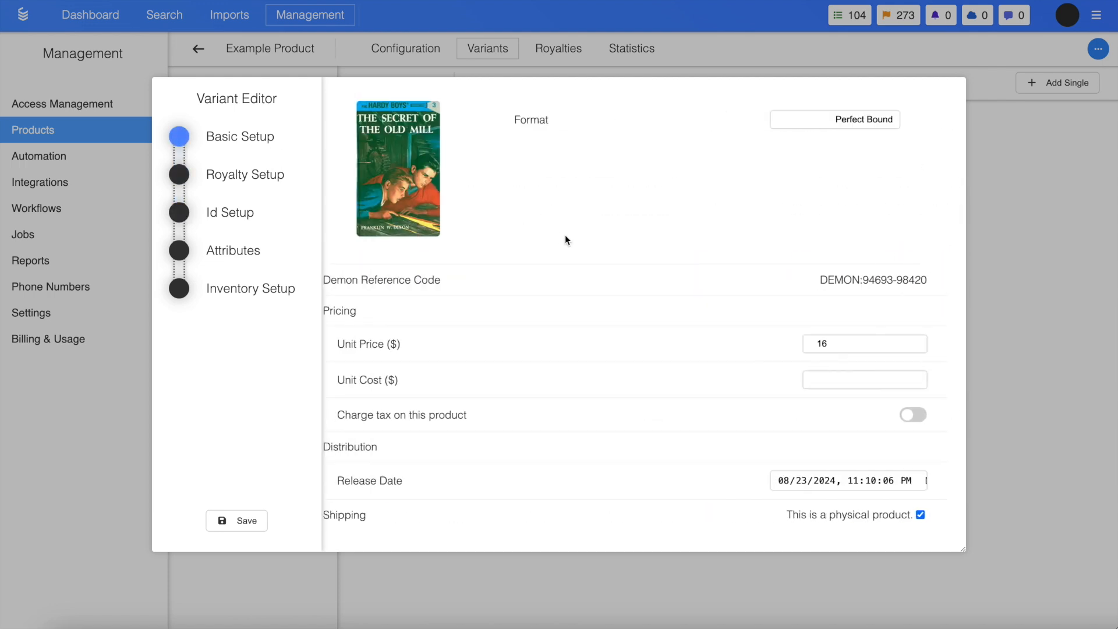
left_click_drag(834, 280, 953, 280)
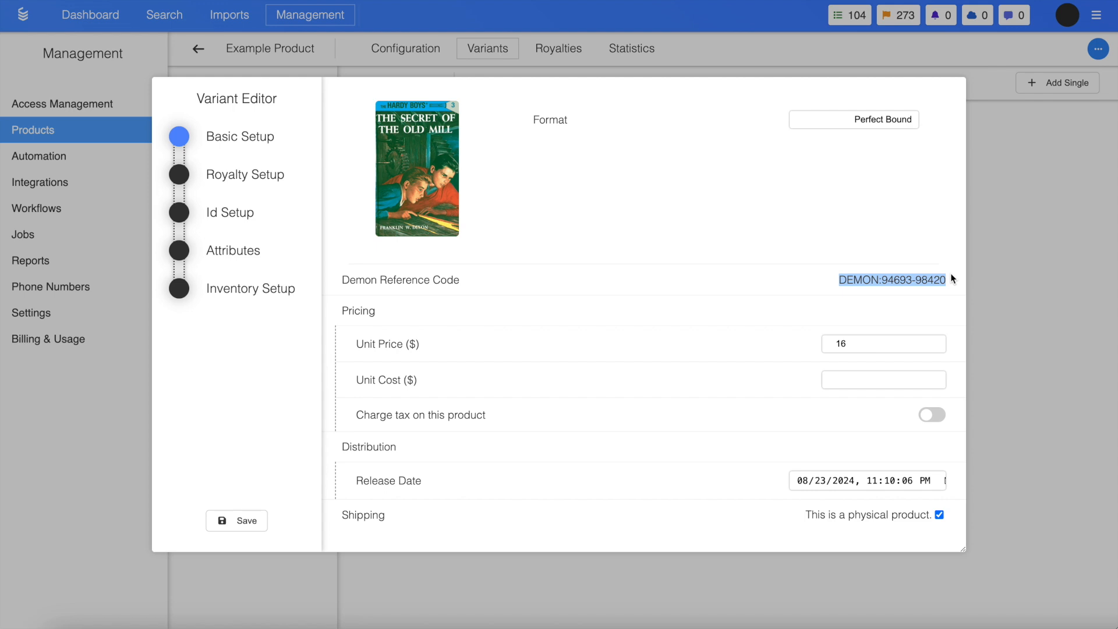
left_click_drag(839, 280, 949, 287)
Highlight the ISBN namespace and its identifier under Id Setup, and switch back to Basic Setup
left_click(267, 231)
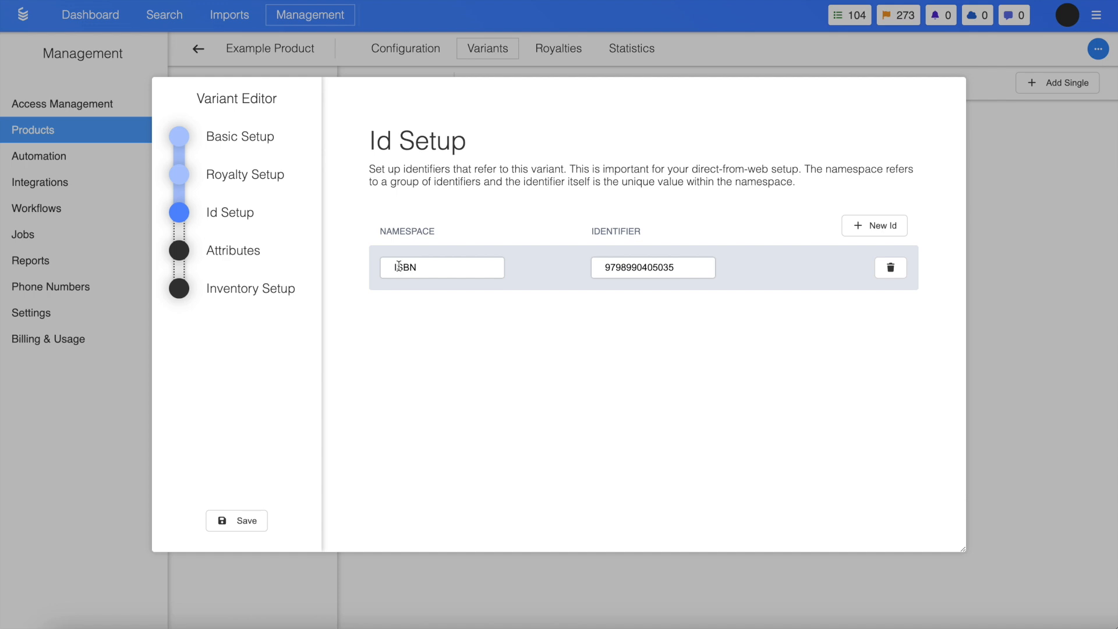
left_click_drag(391, 266, 430, 265)
left_click(430, 265)
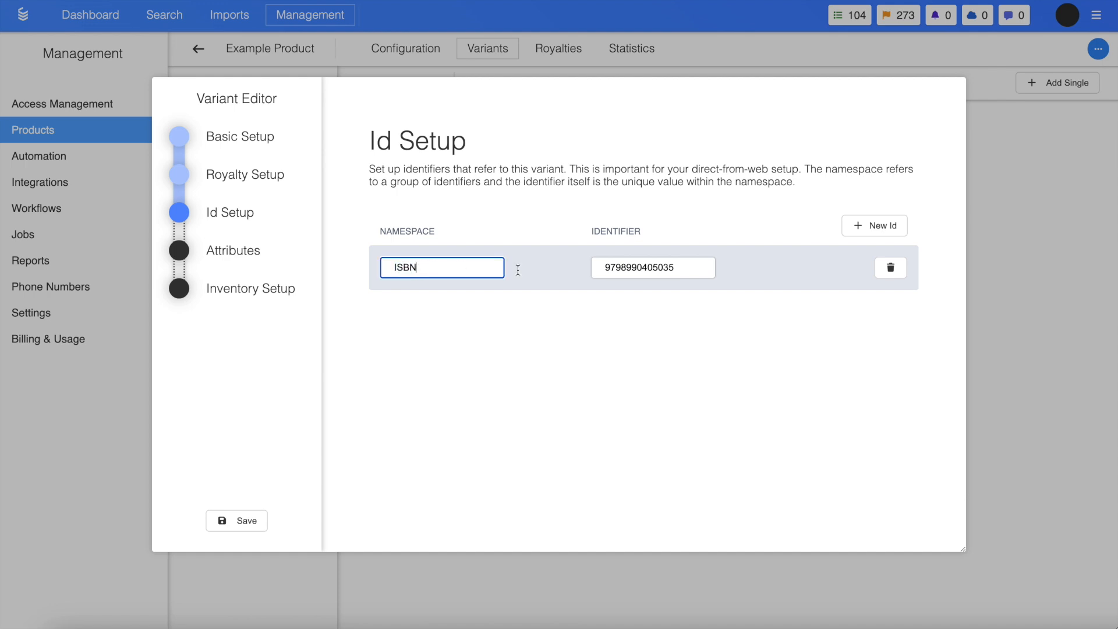
left_click_drag(606, 266, 724, 269)
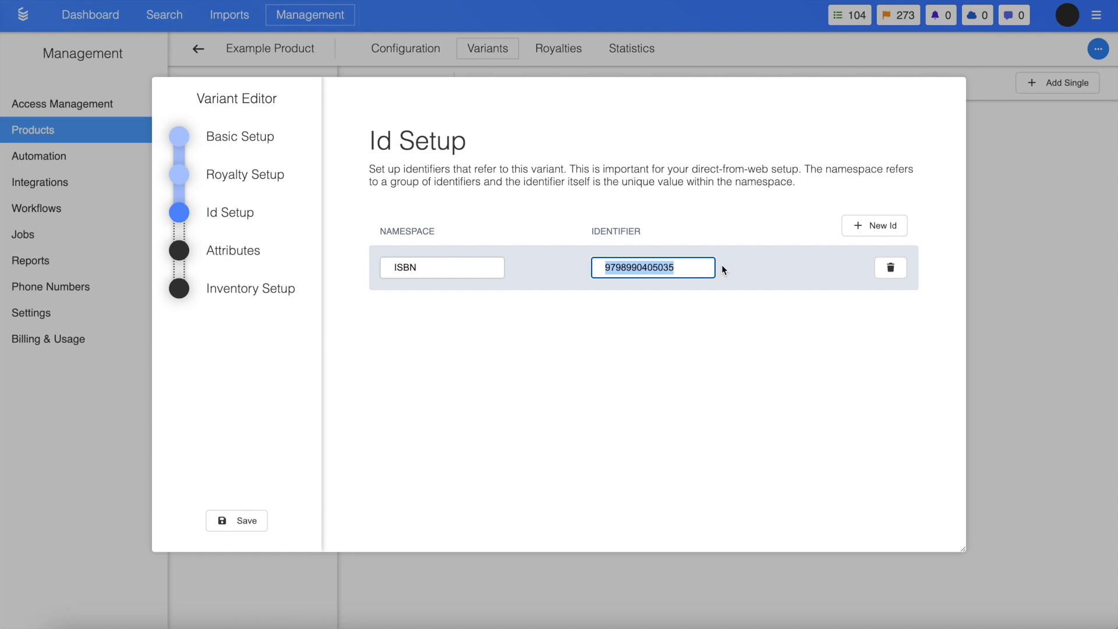
left_click(251, 149)
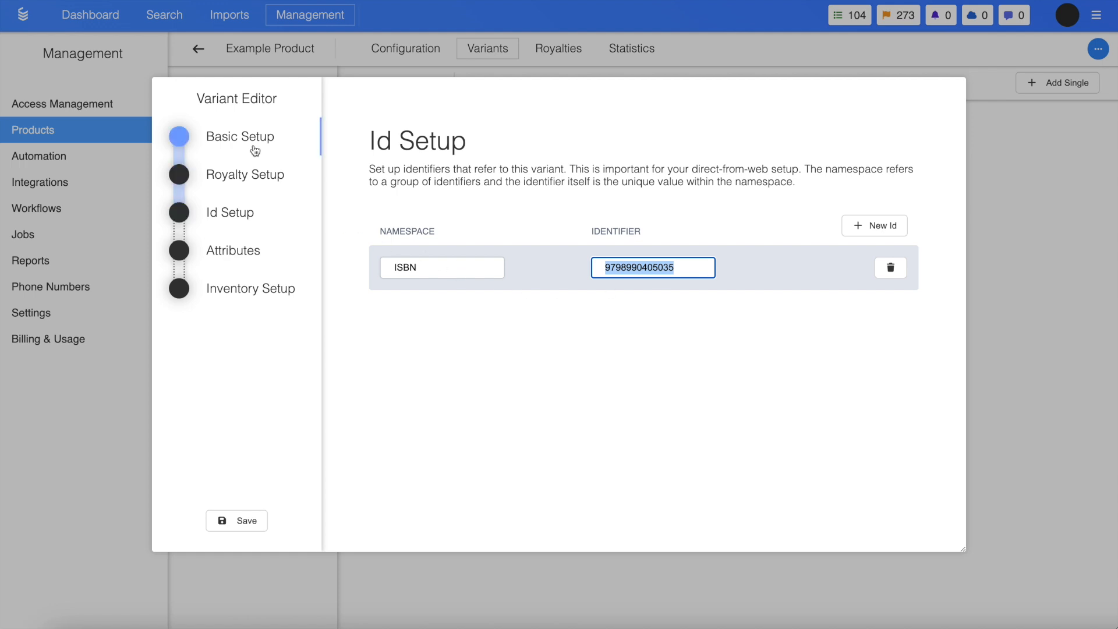